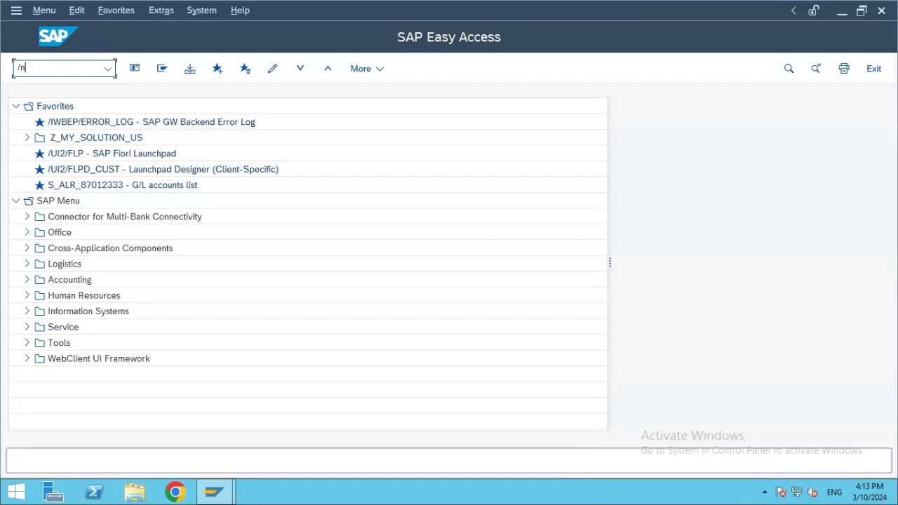
Run transaction SPRO and open the SAP Reference IMG
type("spro")
key("Return")
left_click(173, 69)
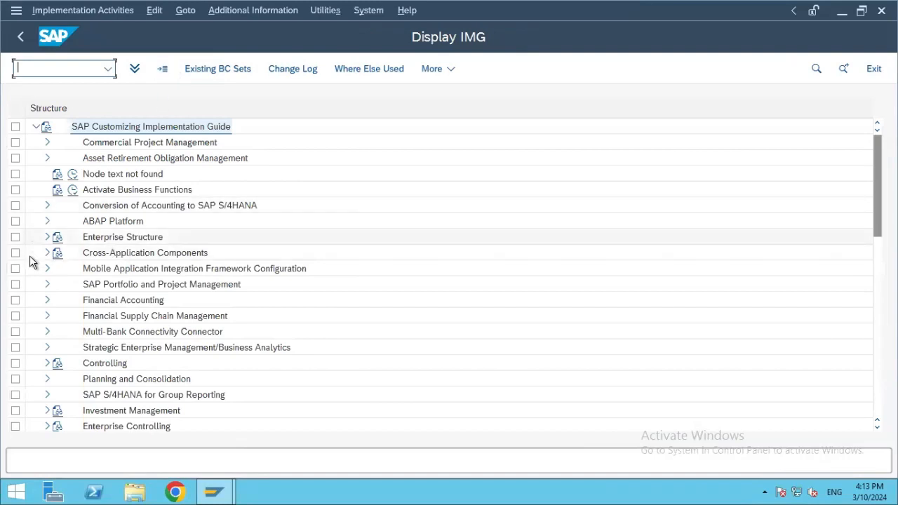
Expand the IMG structure through Financial Accounting, Financial Accounting Global Settings and Ledgers down to the Ledger node
left_click(47, 300)
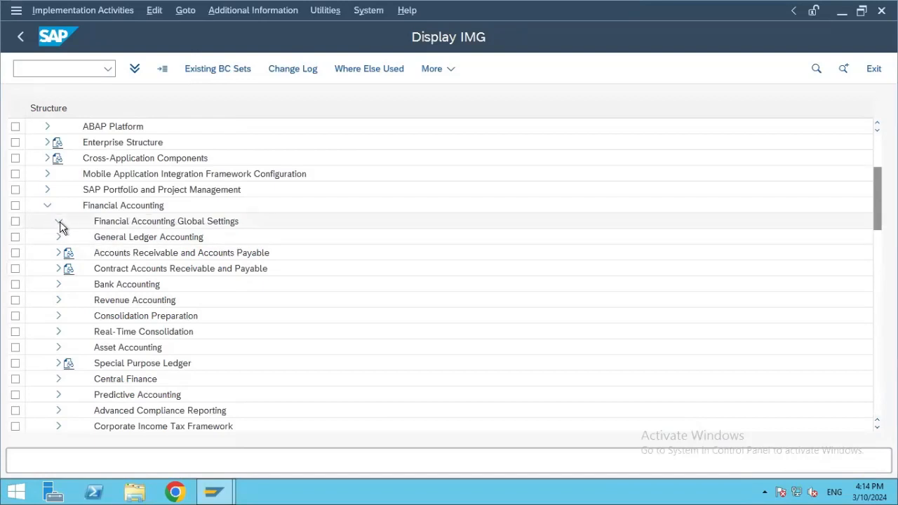
left_click(60, 223)
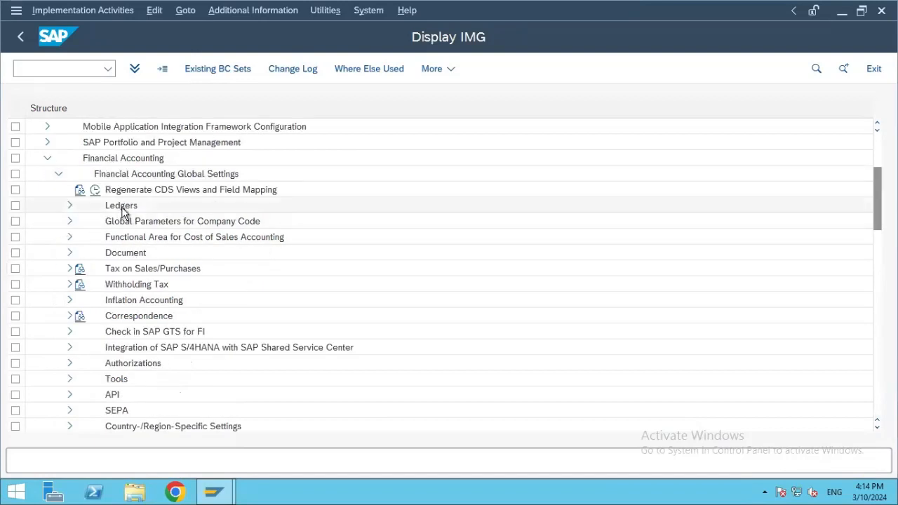
left_click(71, 206)
left_click(81, 237)
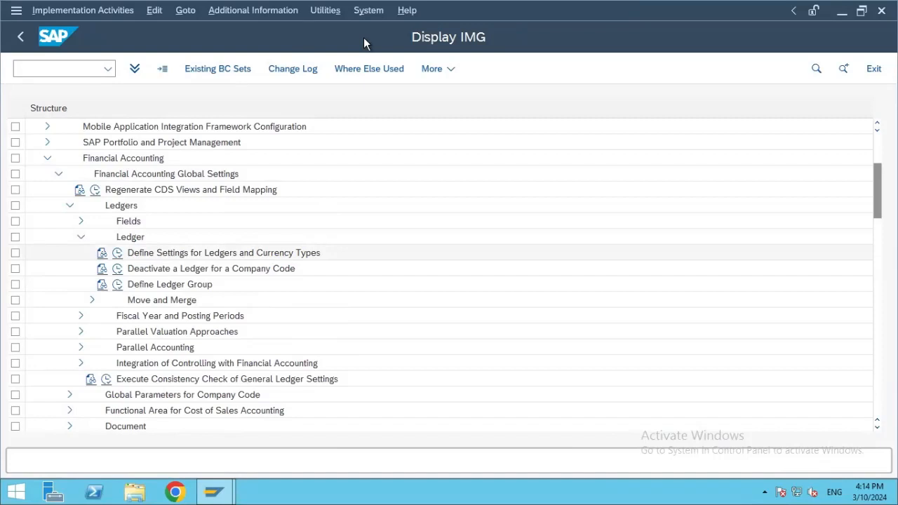
left_click(611, 175)
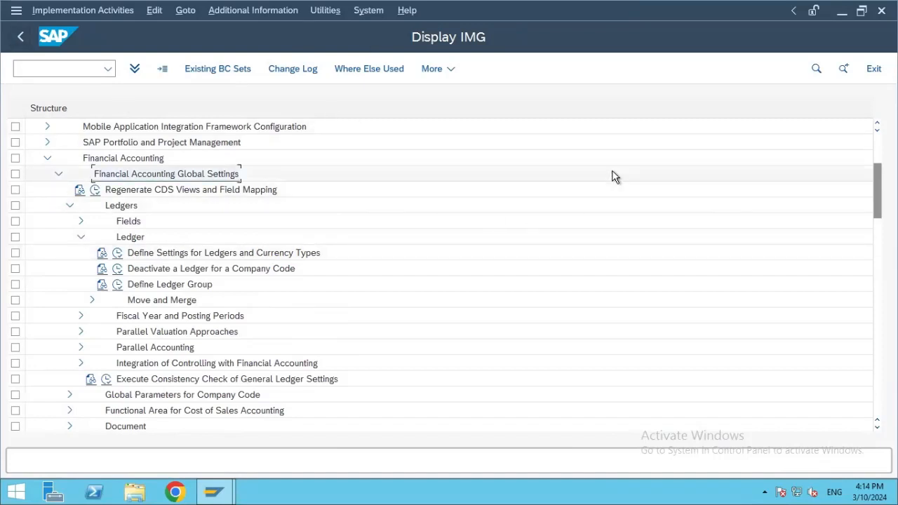
Open Define Settings for Ledgers and Currency Types, dismiss the consistency check messages, and return to the IMG
left_click(118, 254)
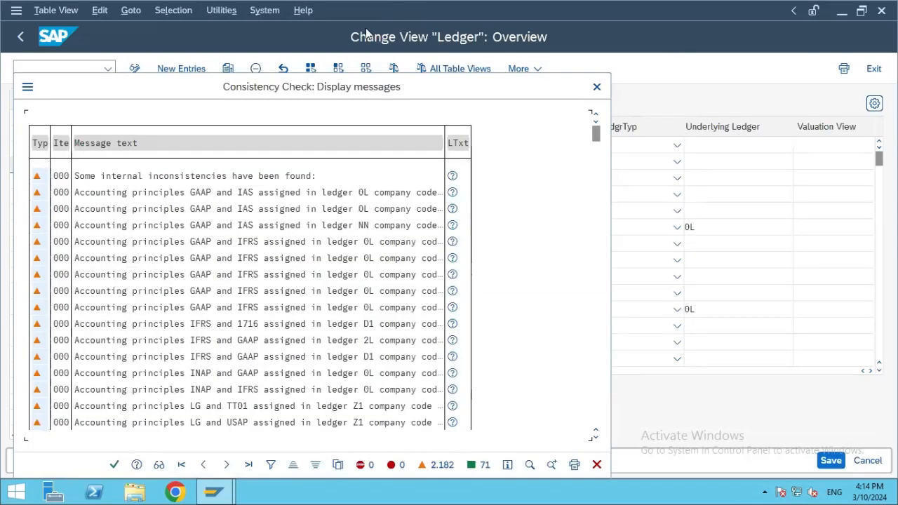
left_click(115, 465)
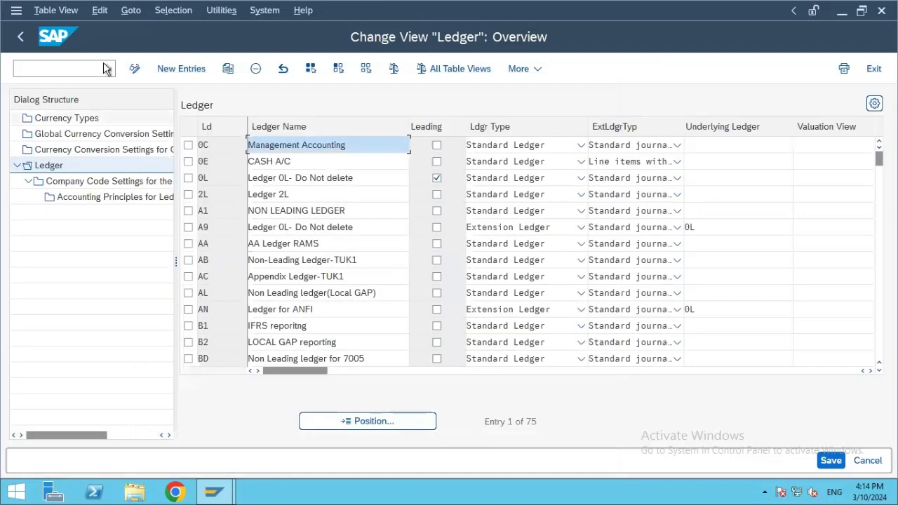
left_click(19, 37)
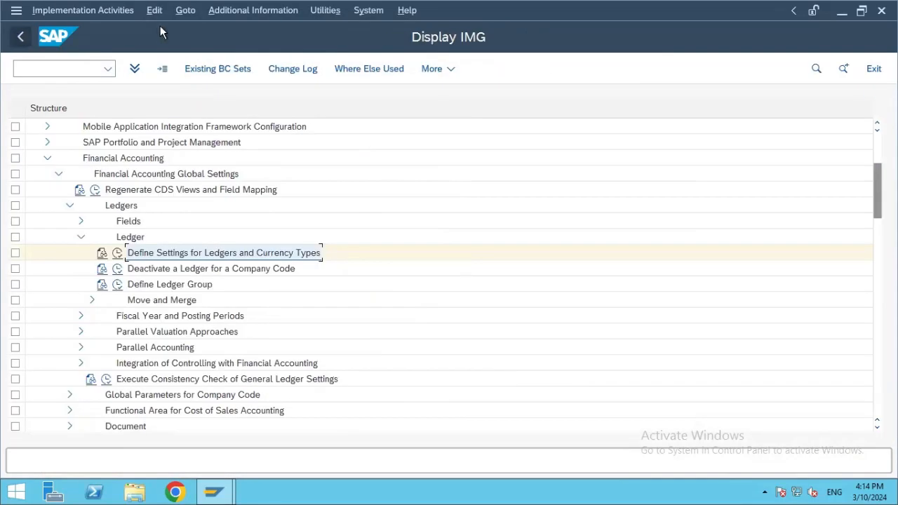
left_click(254, 11)
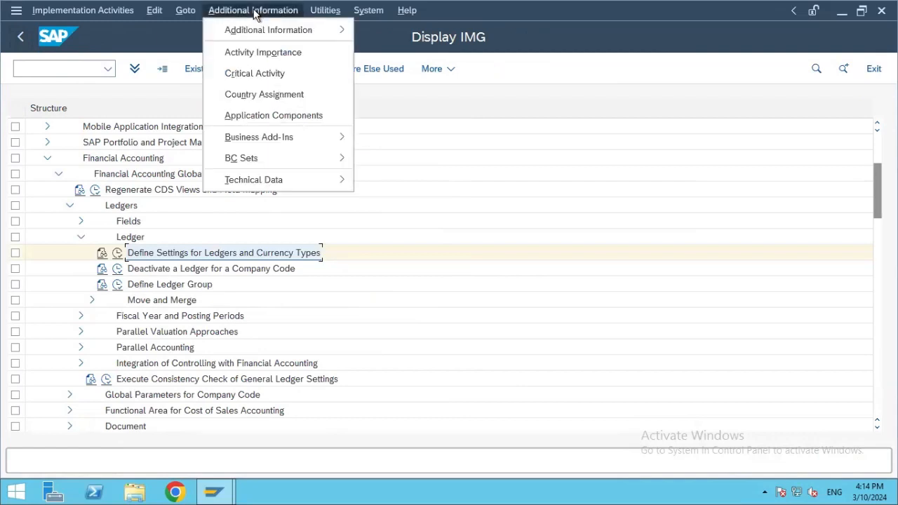
mouse_move(274, 31)
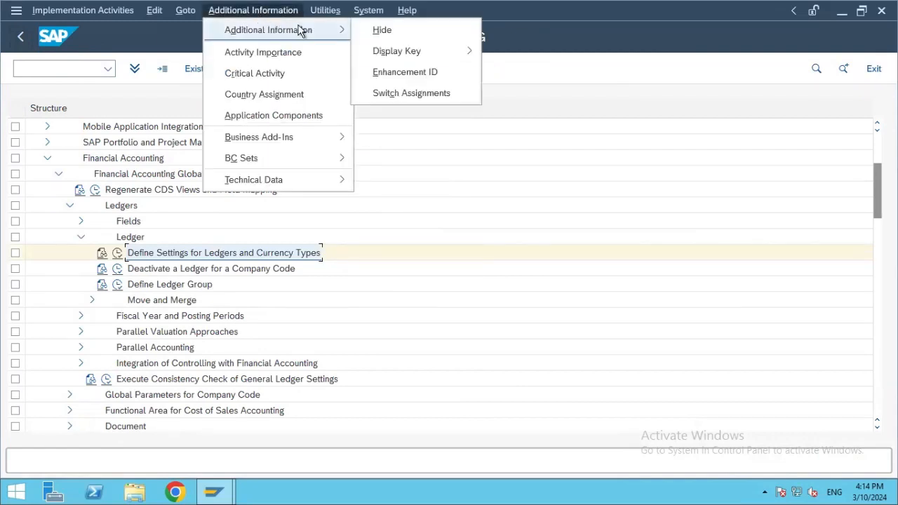
mouse_move(397, 51)
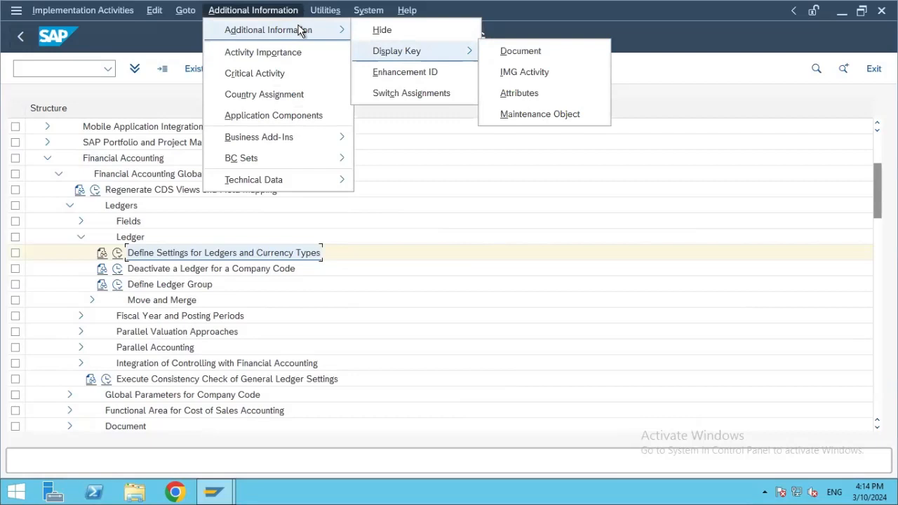
left_click(529, 140)
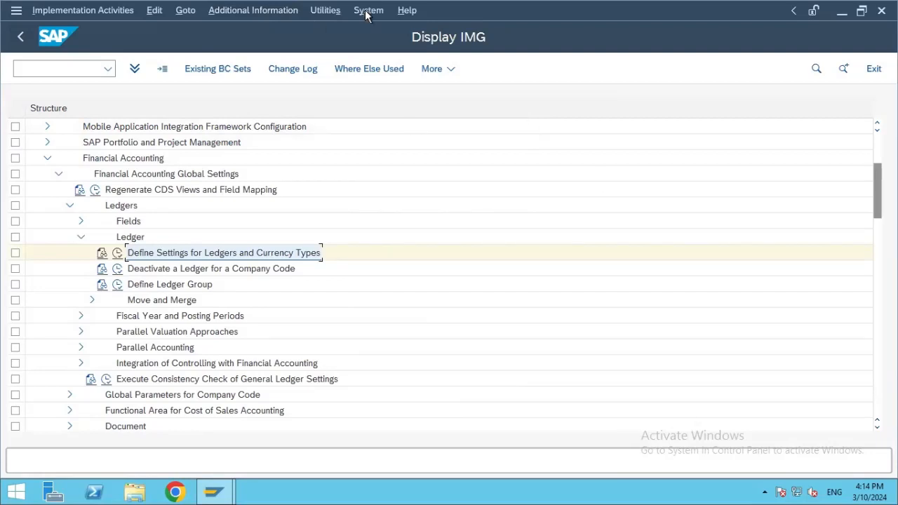
Display the IMG Activity keys as additional information in the IMG structure and widen that column to fit them
left_click(280, 10)
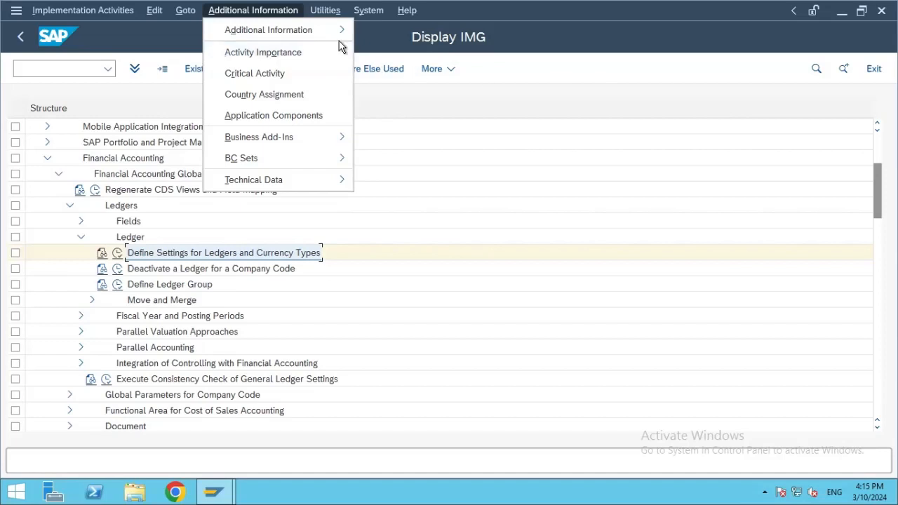
mouse_move(330, 34)
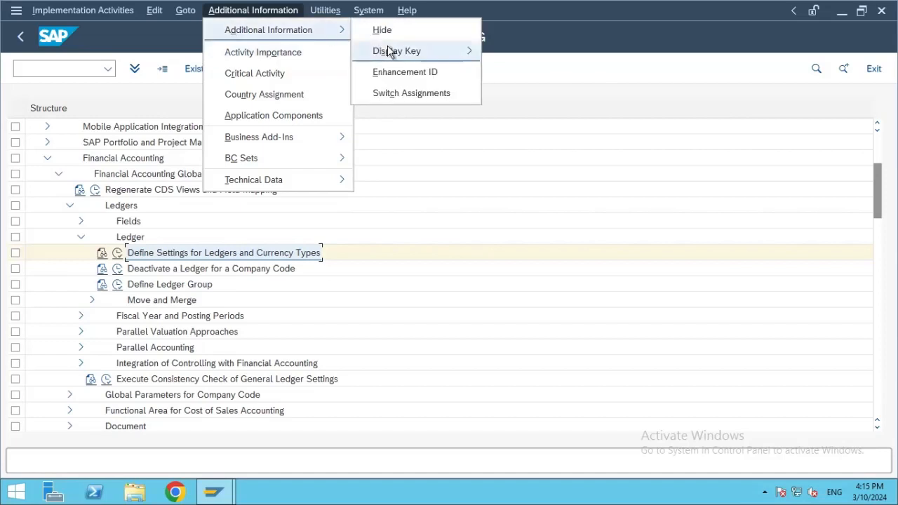
mouse_move(382, 52)
left_click(532, 71)
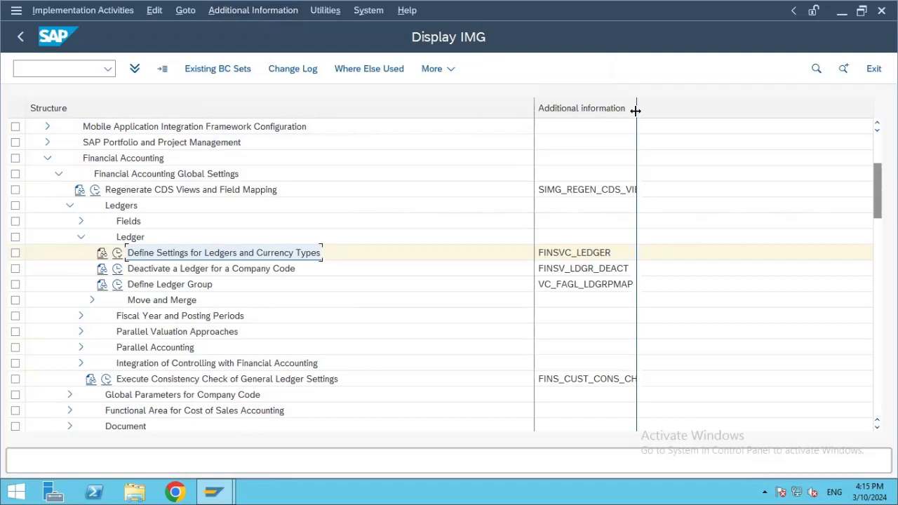
left_click_drag(636, 109, 725, 100)
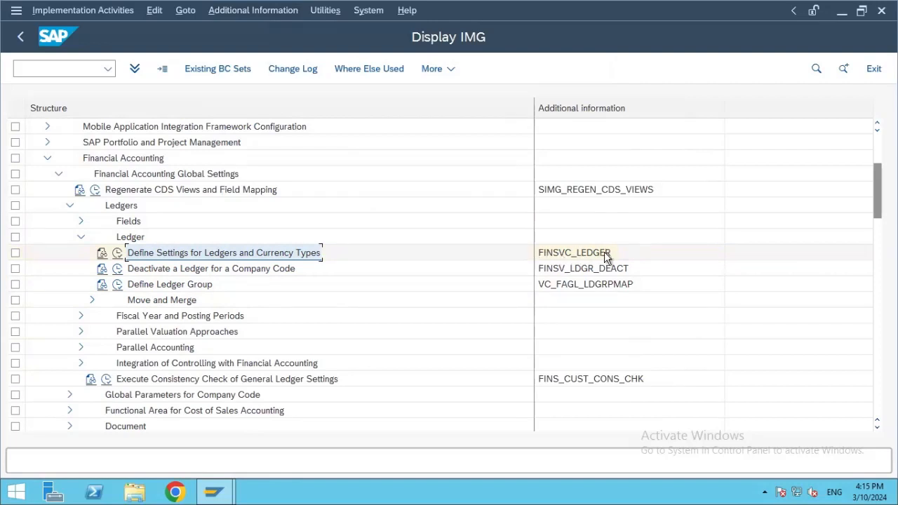
Open the company code settings for ledger 0L in Define Settings for Ledgers and Currency Types, dismissing the consistency messages
left_click(118, 254)
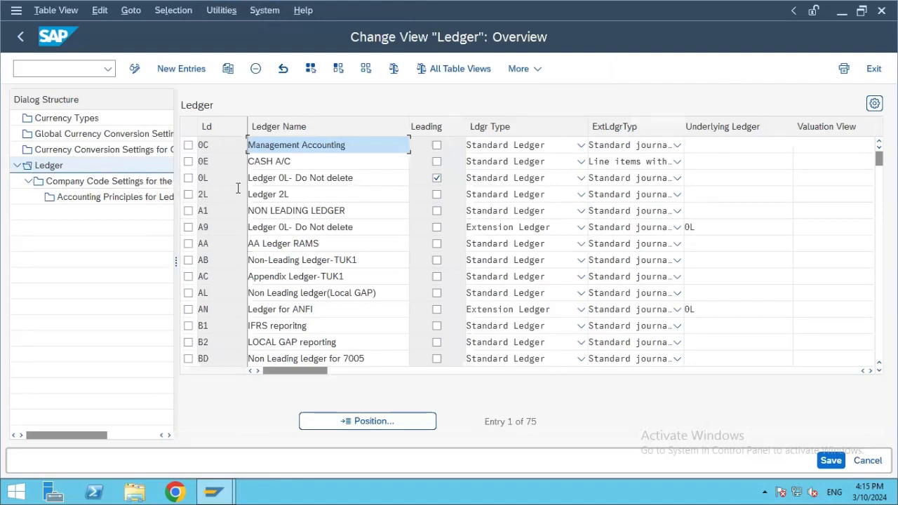
left_click(188, 179)
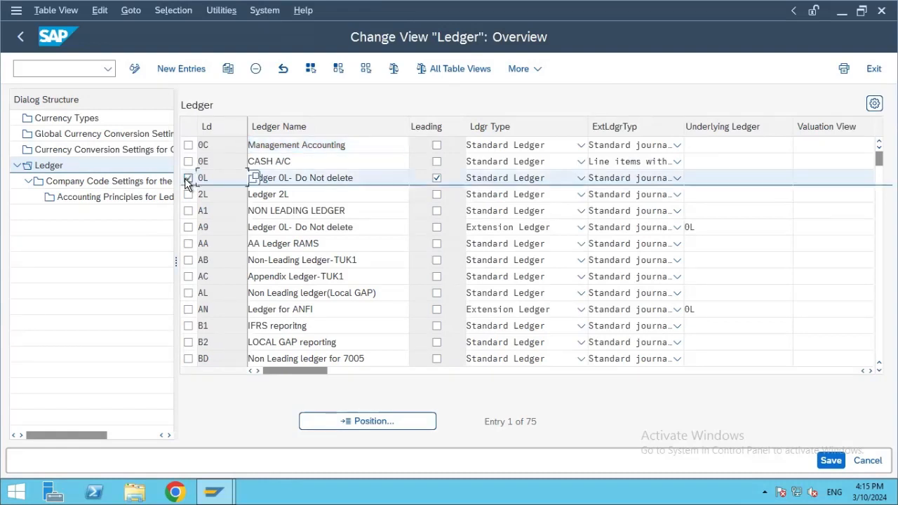
double_click(77, 184)
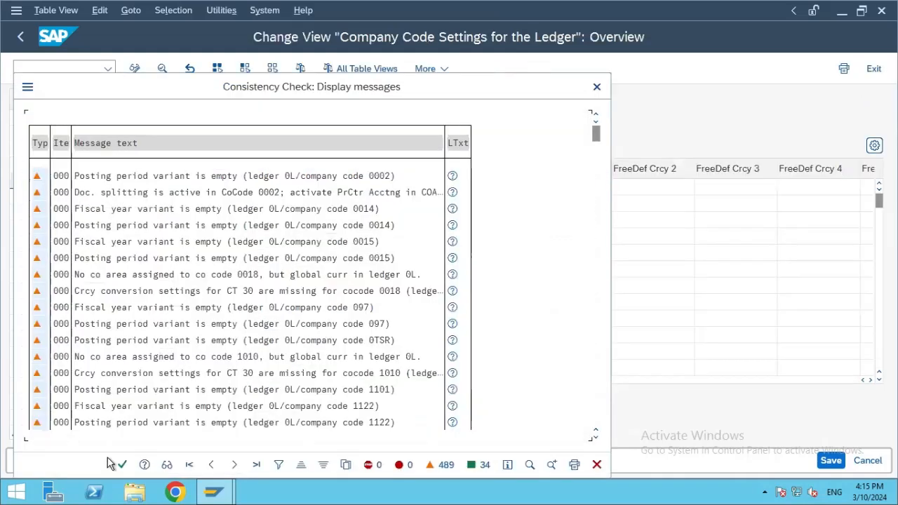
left_click(122, 466)
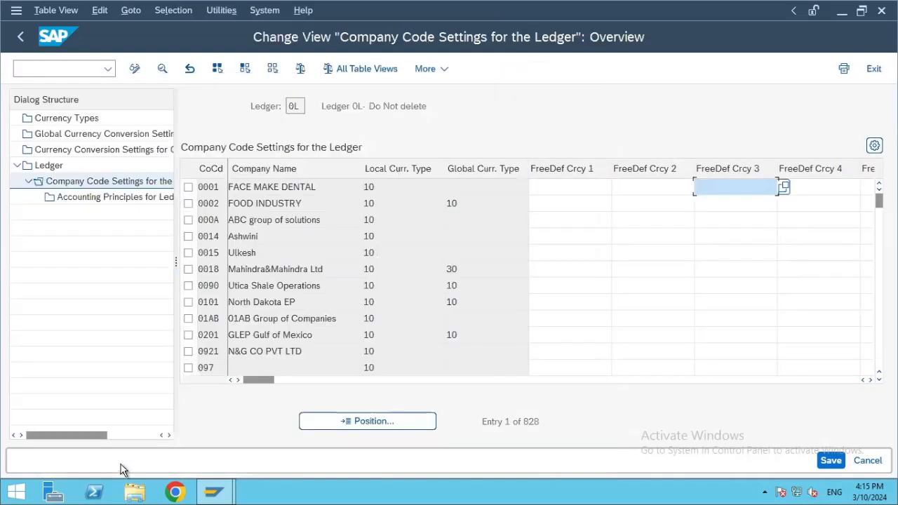
Find company code 8001 in the ledger's company code settings and examine its variants, parallel accounting and currency details
left_click(372, 423)
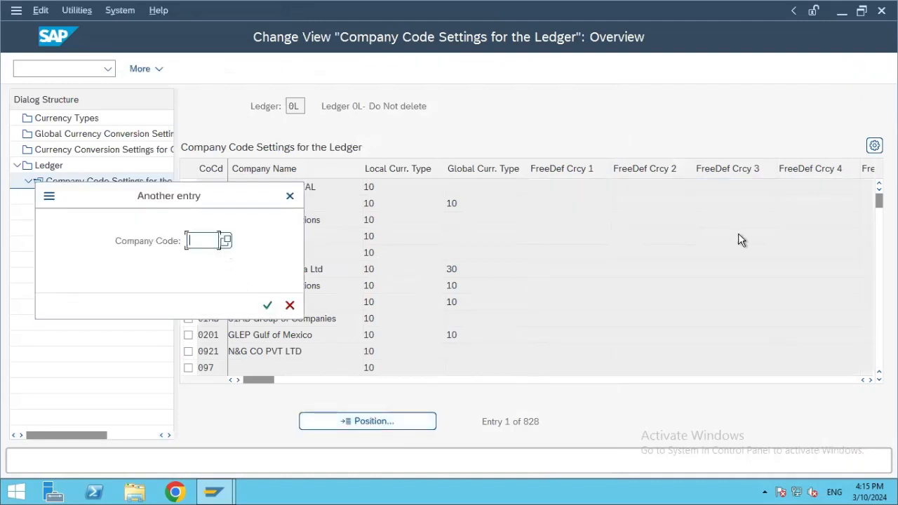
type("8001")
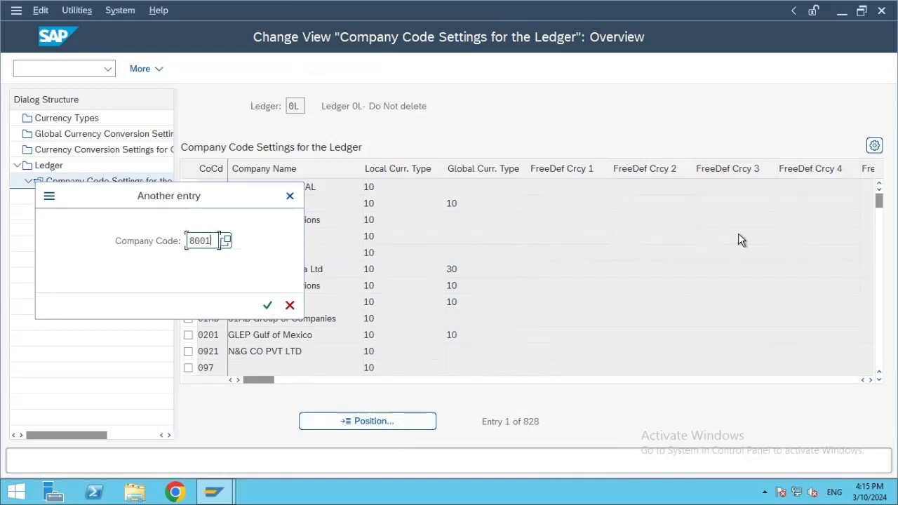
key("Return")
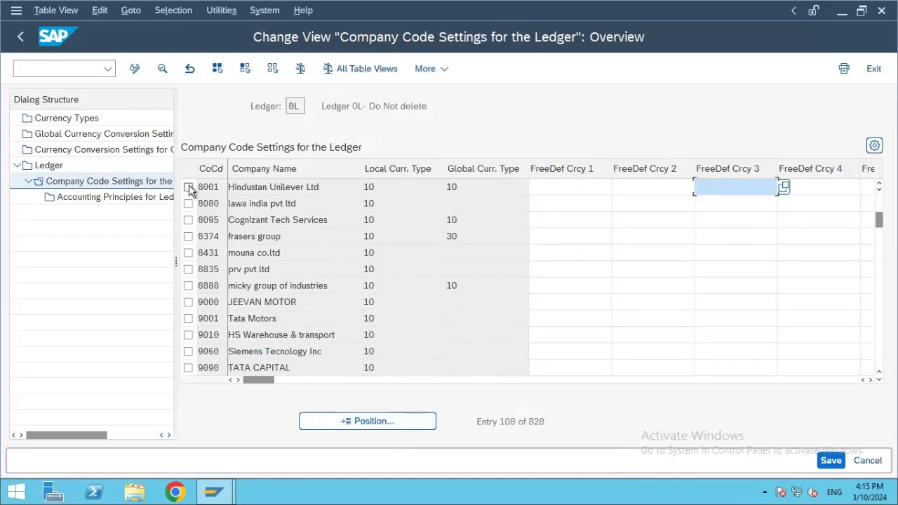
double_click(292, 185)
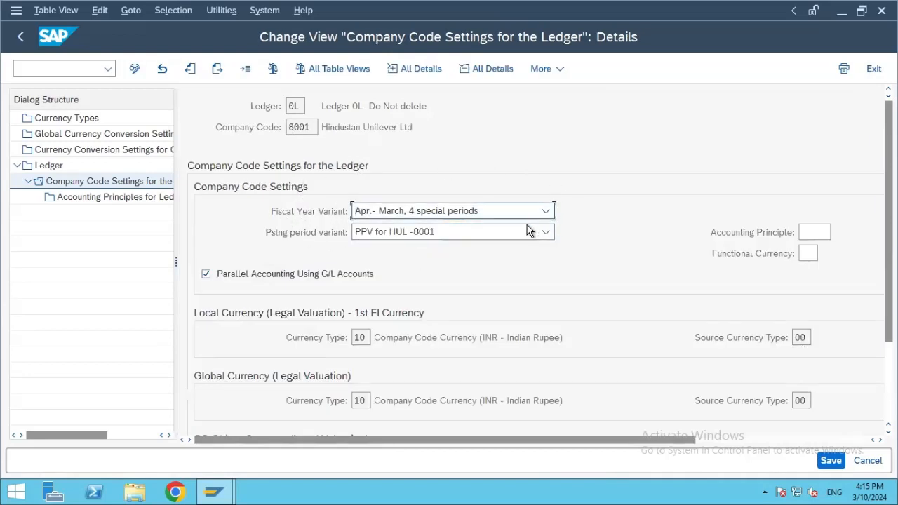
scroll(613, 304, "down", 1)
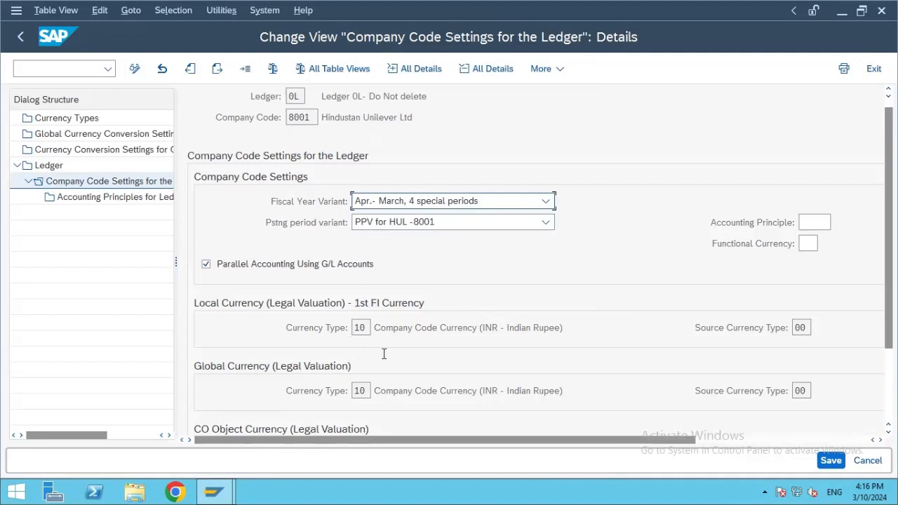
scroll(537, 358, "down", 2)
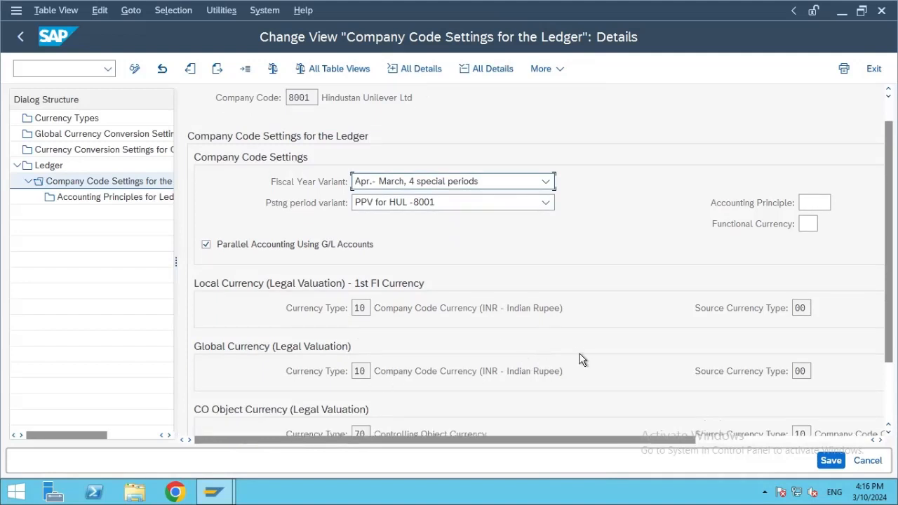
scroll(593, 358, "down", 1)
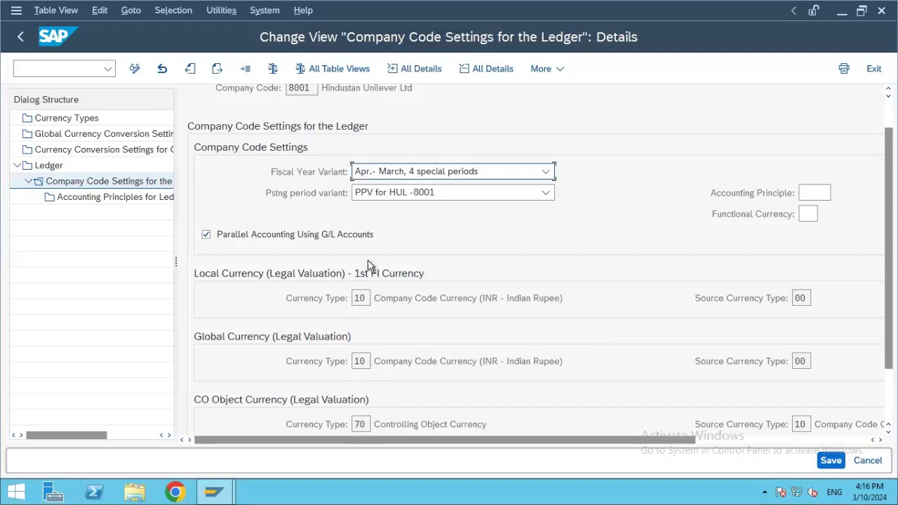
Return to the company code overview, select company code 8001, and open its accounting principles for ledger 0L
left_click(21, 38)
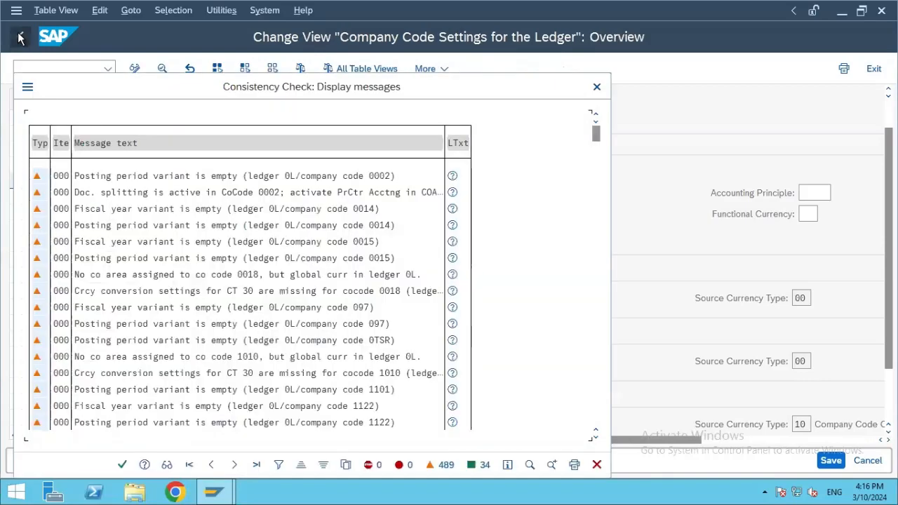
left_click(119, 466)
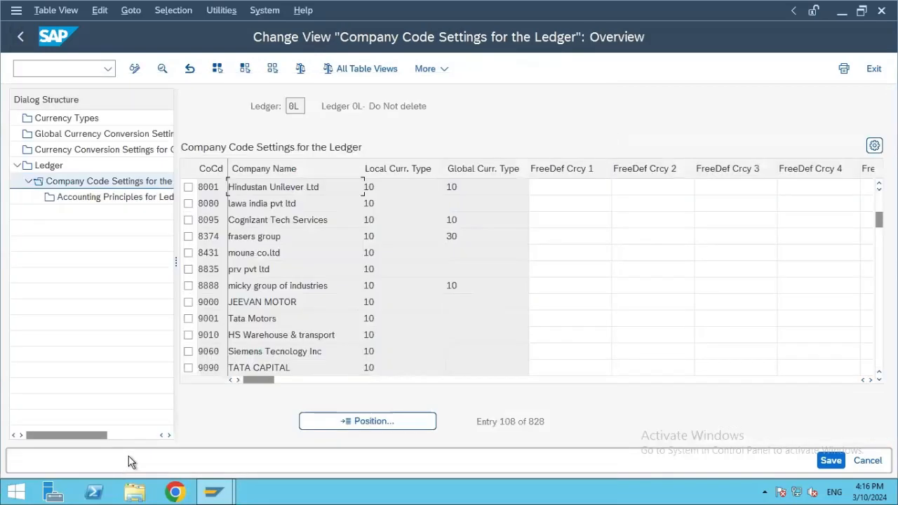
left_click(188, 187)
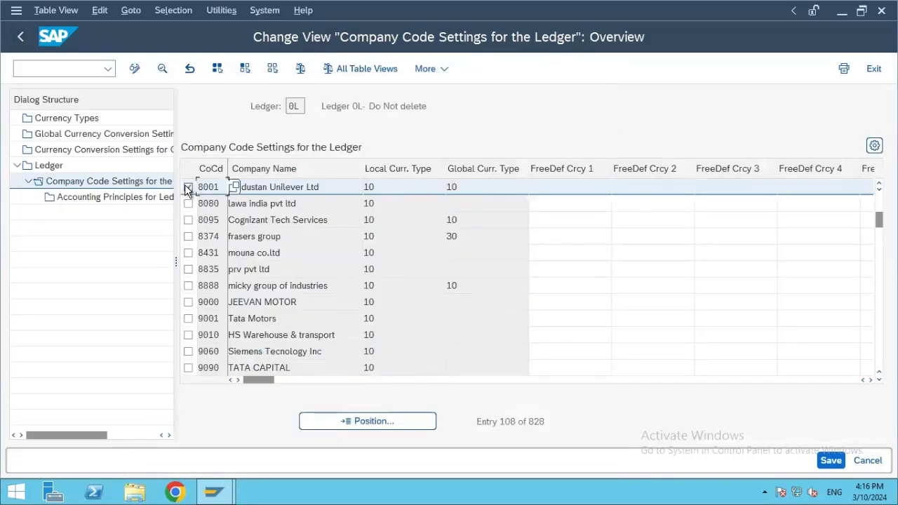
left_click(94, 197)
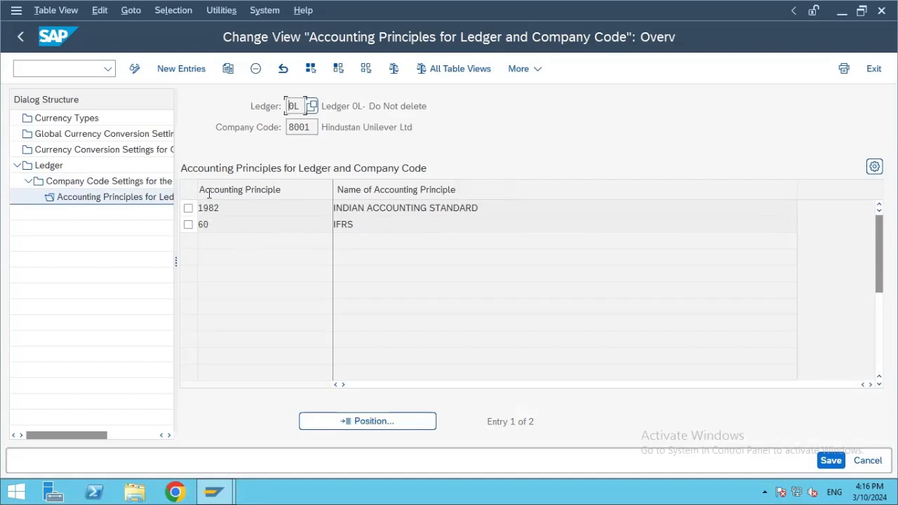
Go back to the detailed ledger settings of company code 8001 to check its parallel accounting option, and reopen its accounting principles
left_click(21, 39)
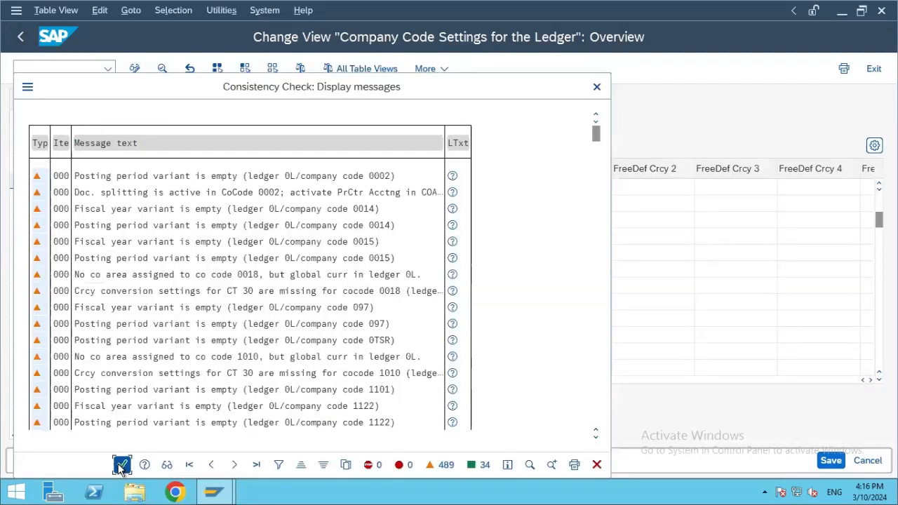
left_click(120, 465)
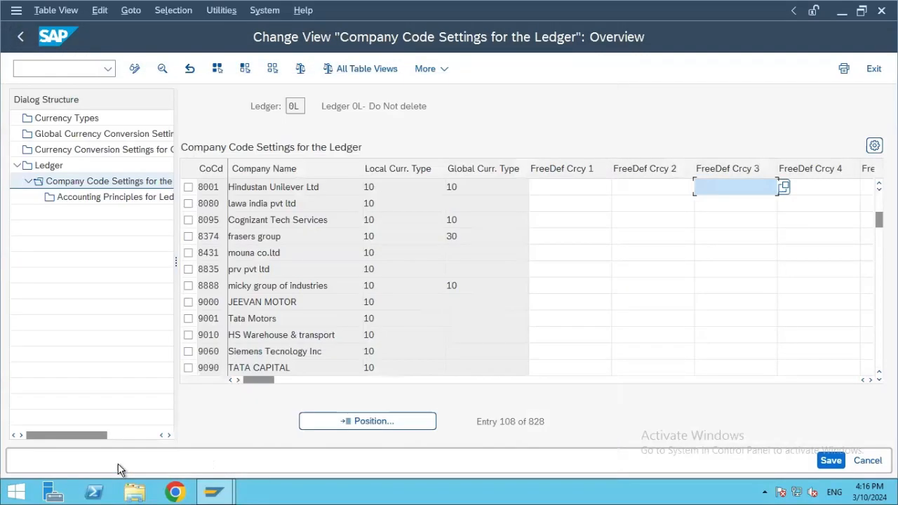
double_click(273, 189)
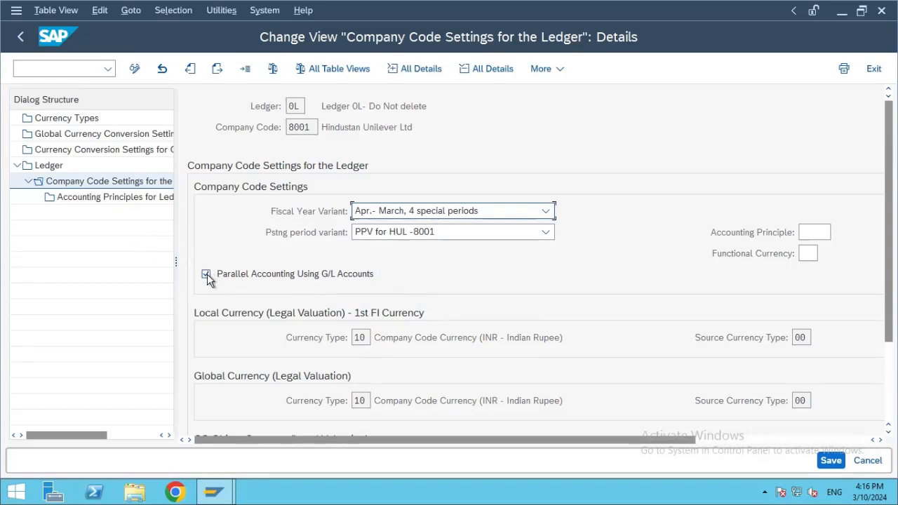
double_click(112, 196)
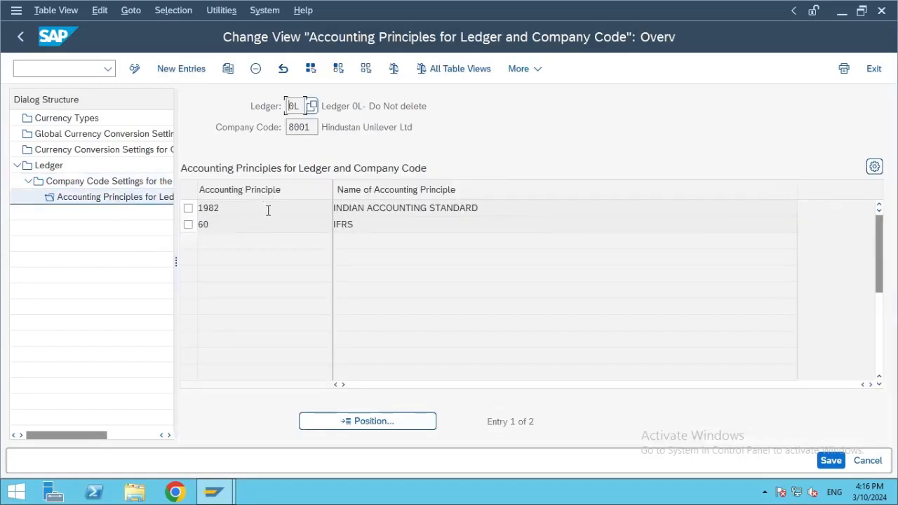
Leave the accounting principles and company code details, dismiss the consistency messages, and open the Currency Types overview
left_click(21, 37)
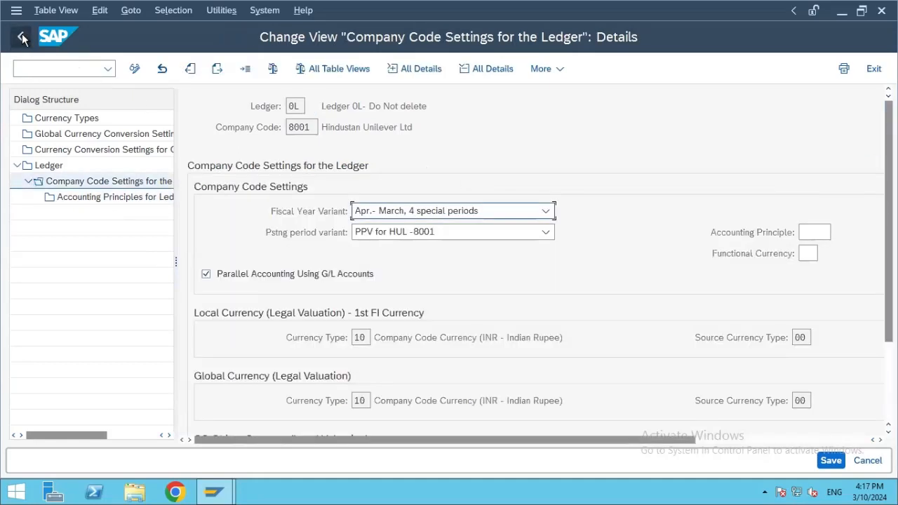
left_click(21, 37)
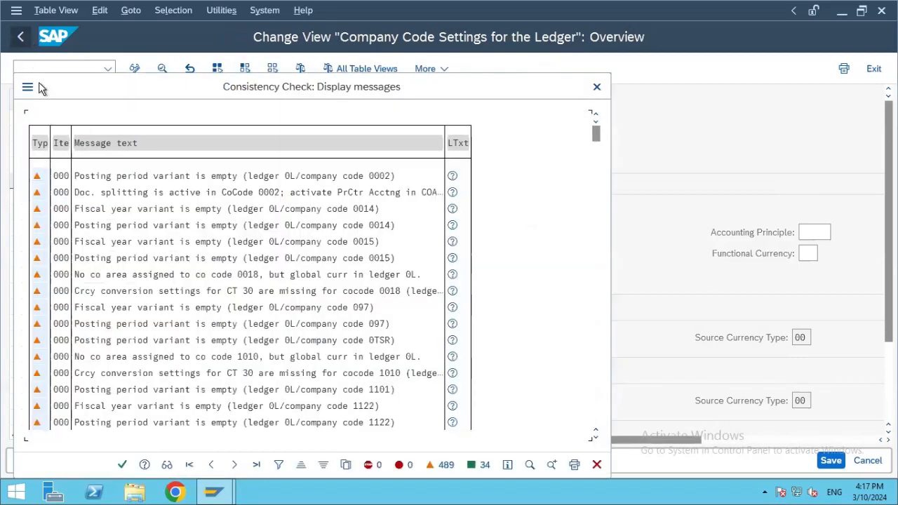
left_click(123, 465)
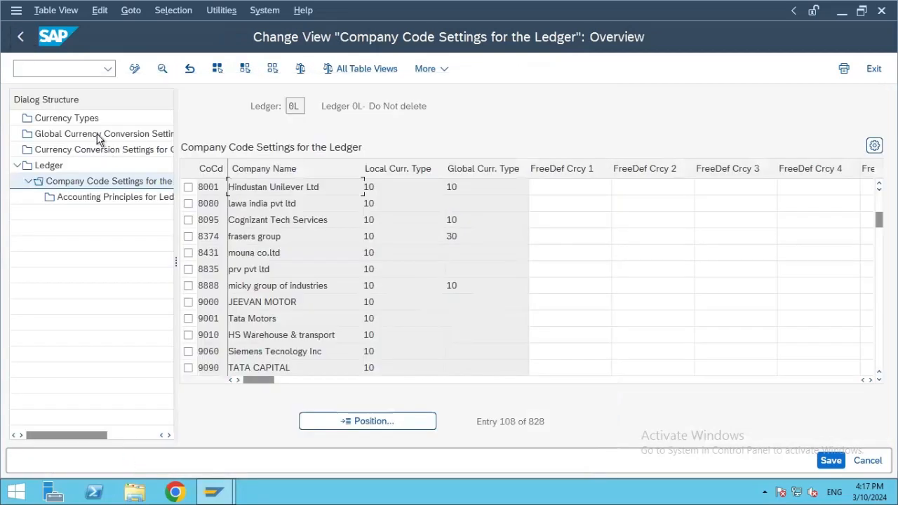
double_click(82, 119)
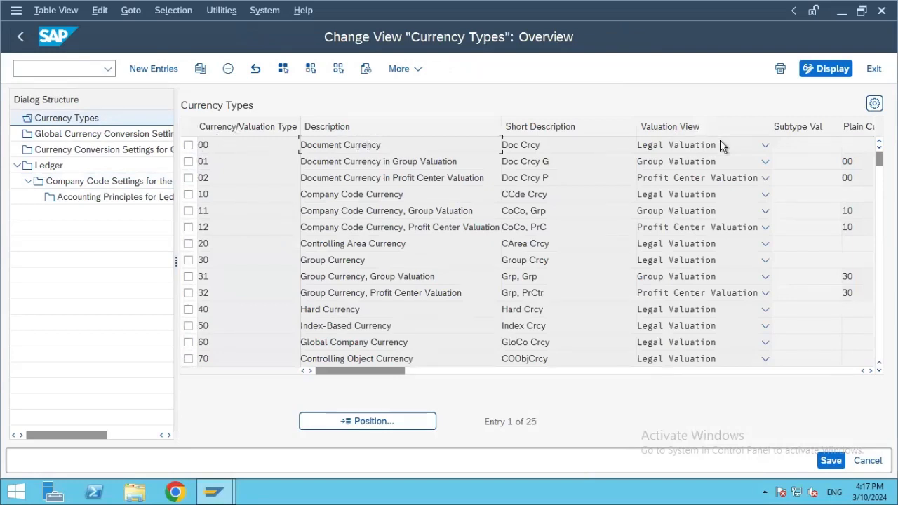
Check the valuation view options for currency type 00, and switch to the PowerPoint presentation to read the slide on valuation views
left_click(765, 145)
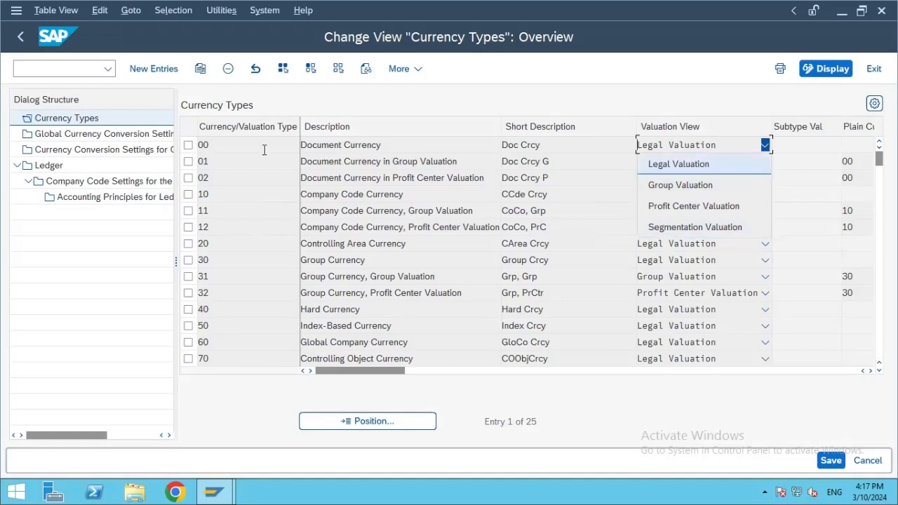
left_click(453, 146)
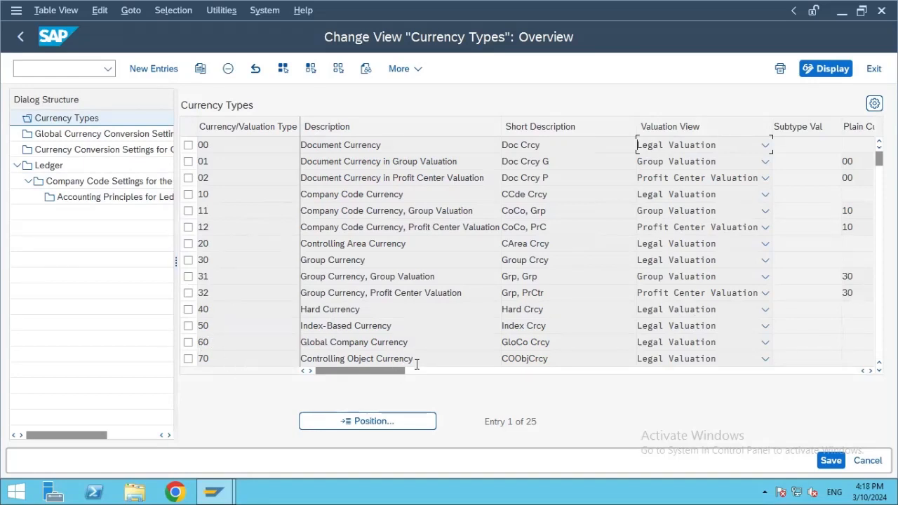
mouse_move(702, 14)
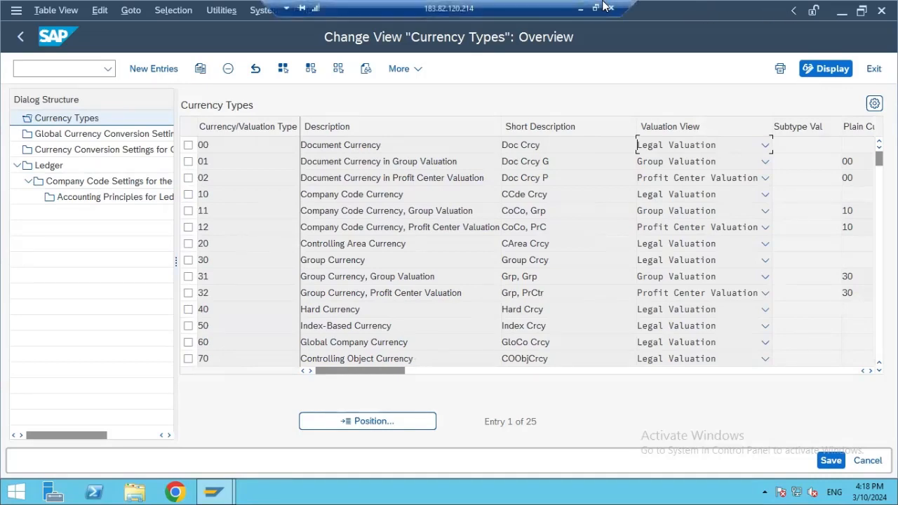
left_click(583, 9)
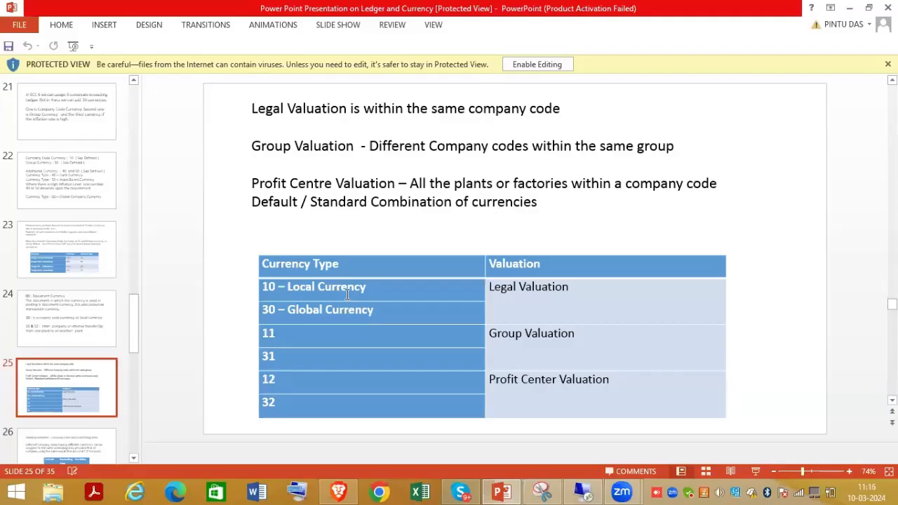
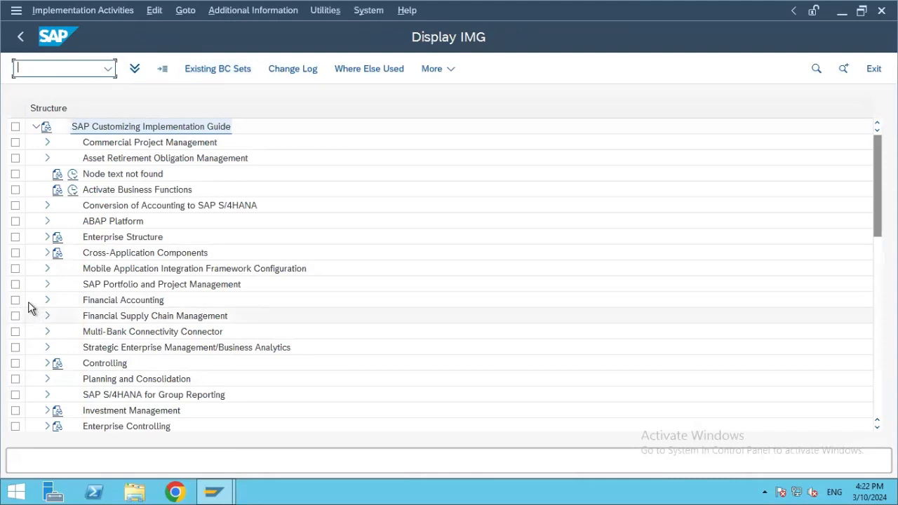
In the IMG, open the ledger and currency type settings under Financial Accounting Global Settings, dismiss the messages, and show Currency Types
left_click(47, 300)
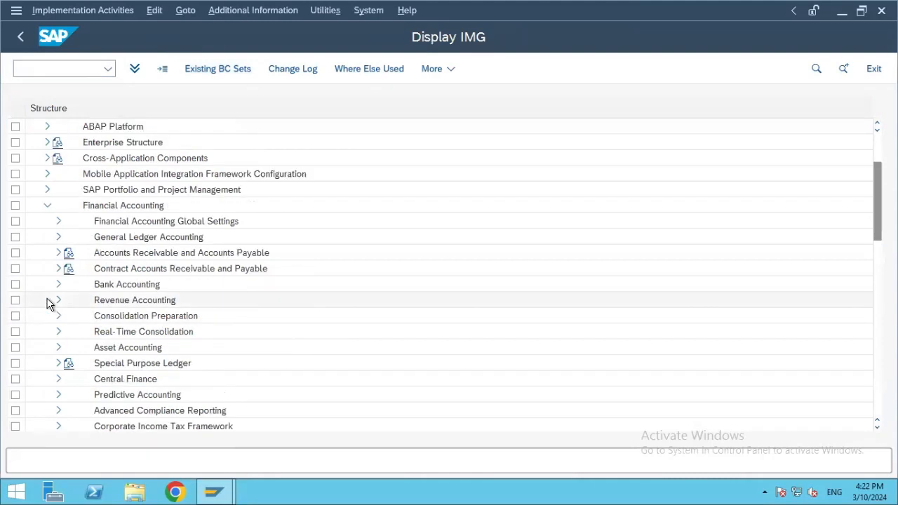
left_click(59, 222)
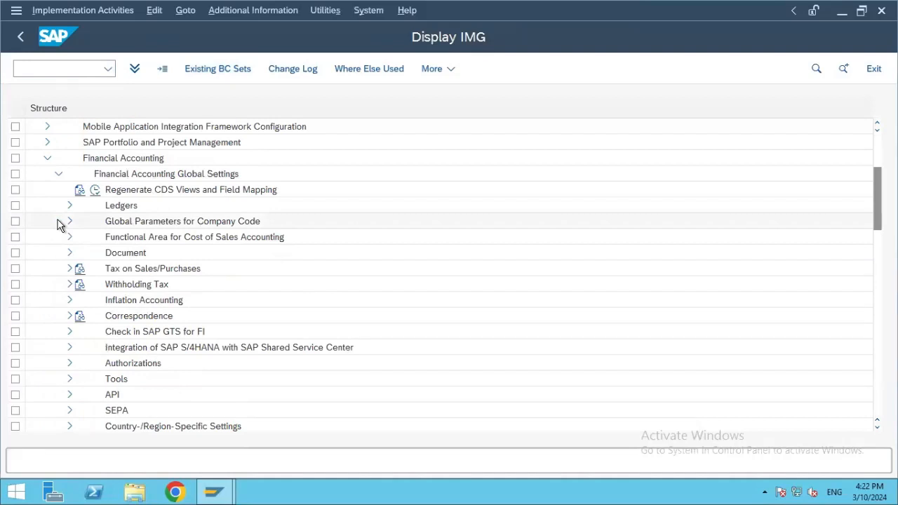
left_click(70, 206)
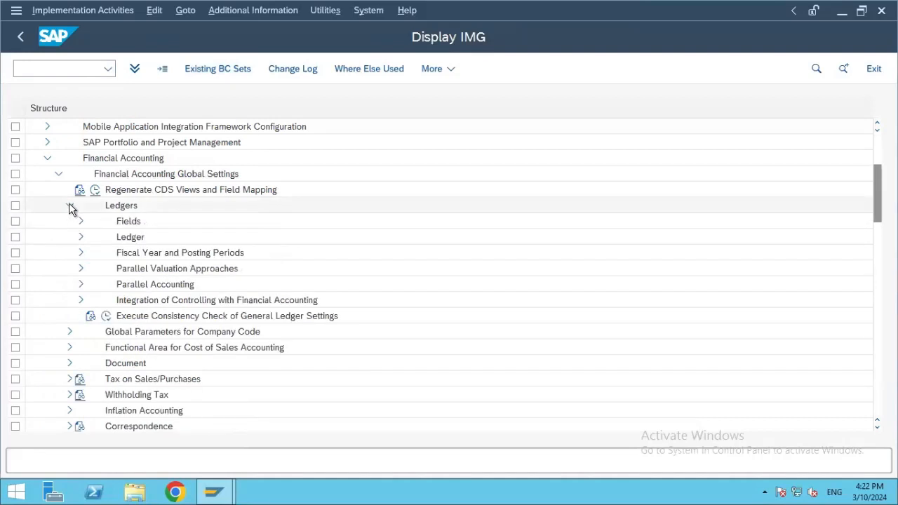
left_click(81, 238)
left_click(118, 255)
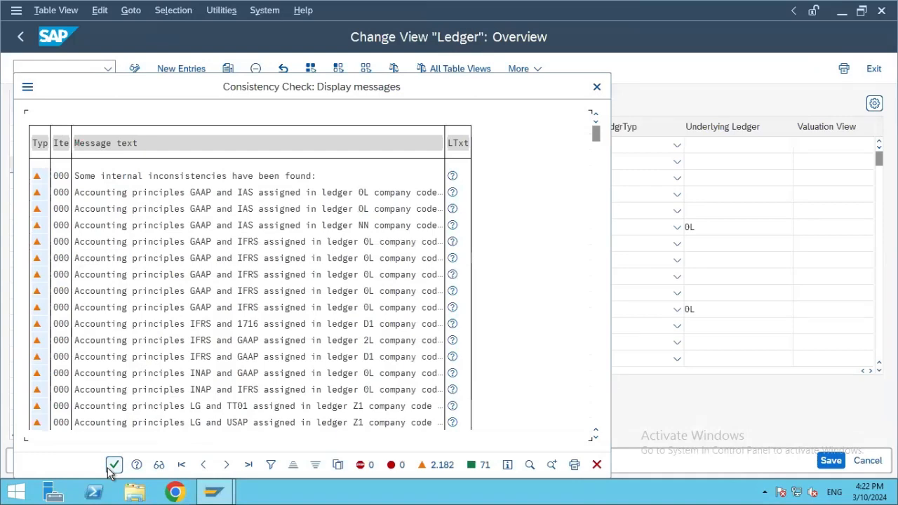
left_click(113, 465)
left_click(82, 121)
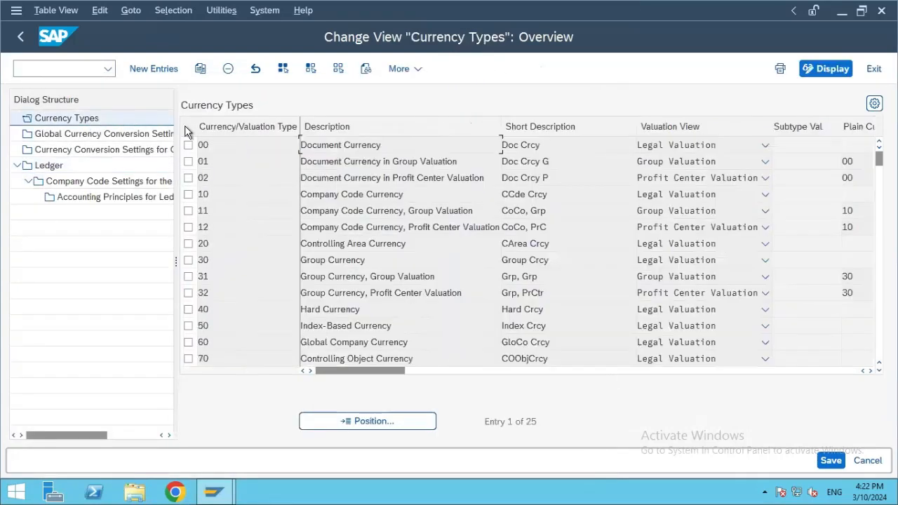
View the blank new-entries table for currency types, and return to the overview to examine its plain currency type and company-code-specific conversion columns
left_click(142, 70)
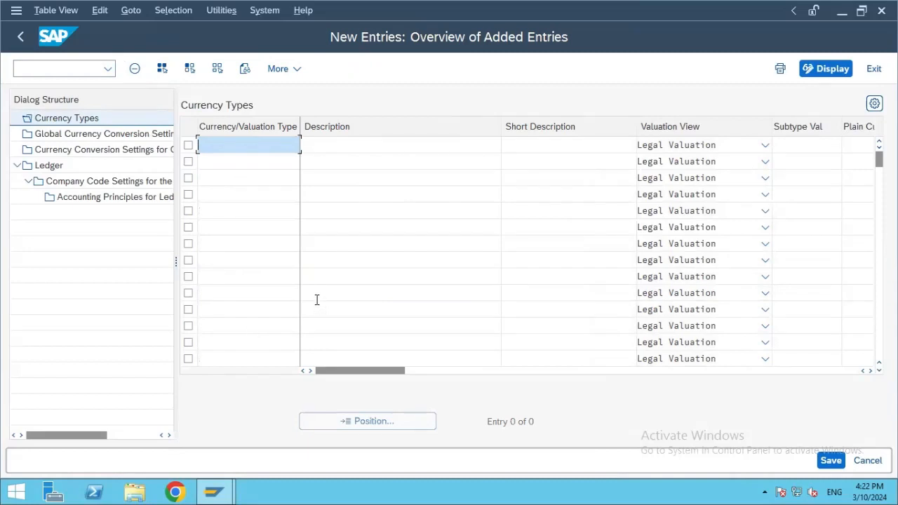
left_click(58, 119)
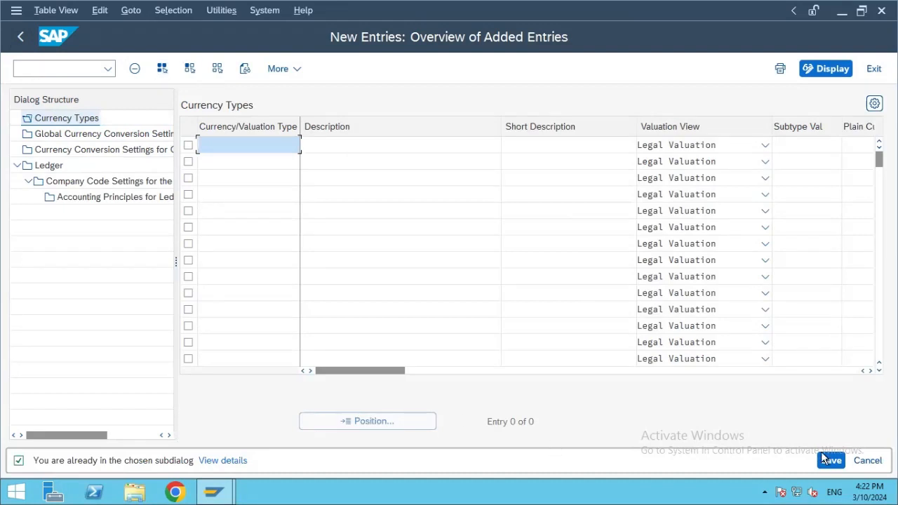
left_click(20, 38)
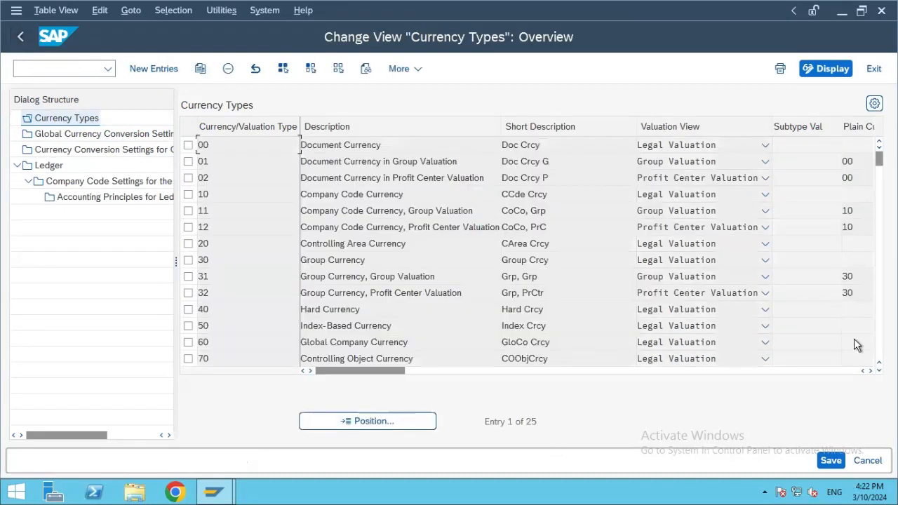
left_click(870, 372)
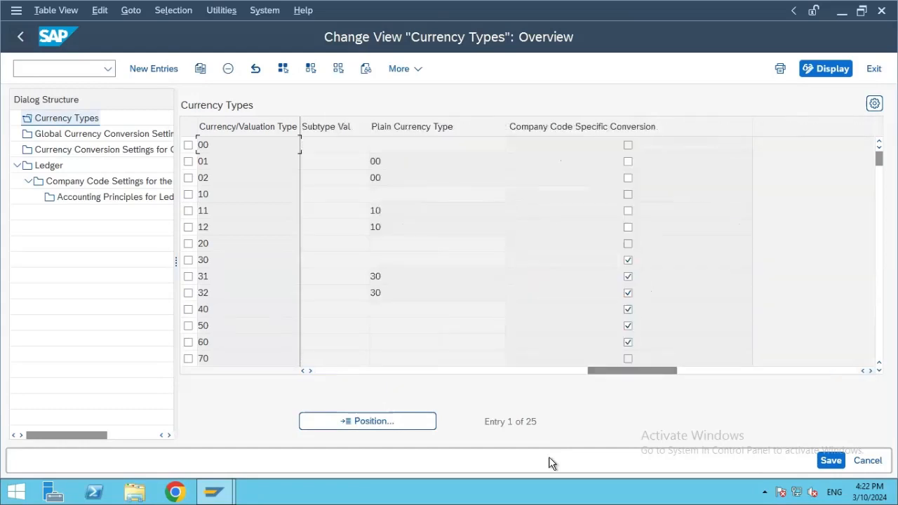
left_click(303, 370)
left_click(303, 371)
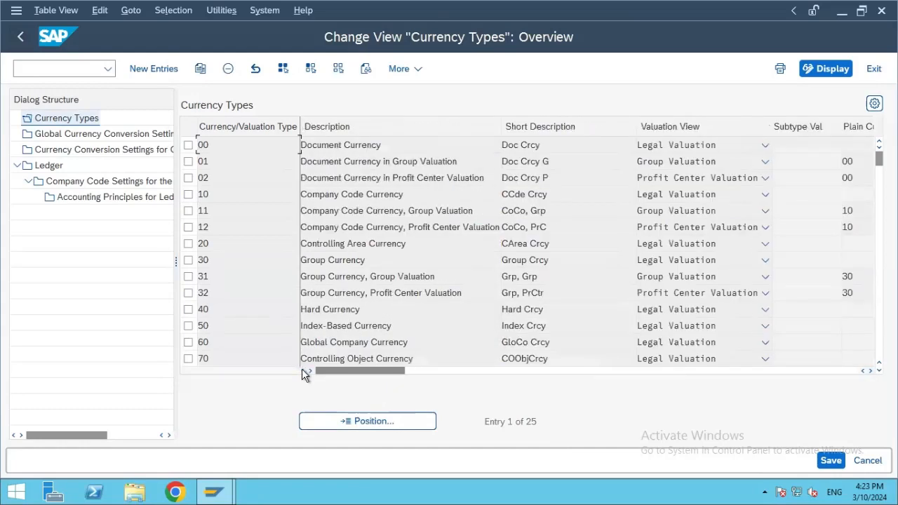
Open Global Currency Conversion Settings, and switch to PowerPoint to review slides 31 to 34 on conversion, exchange rates and translation dates
left_click(69, 137)
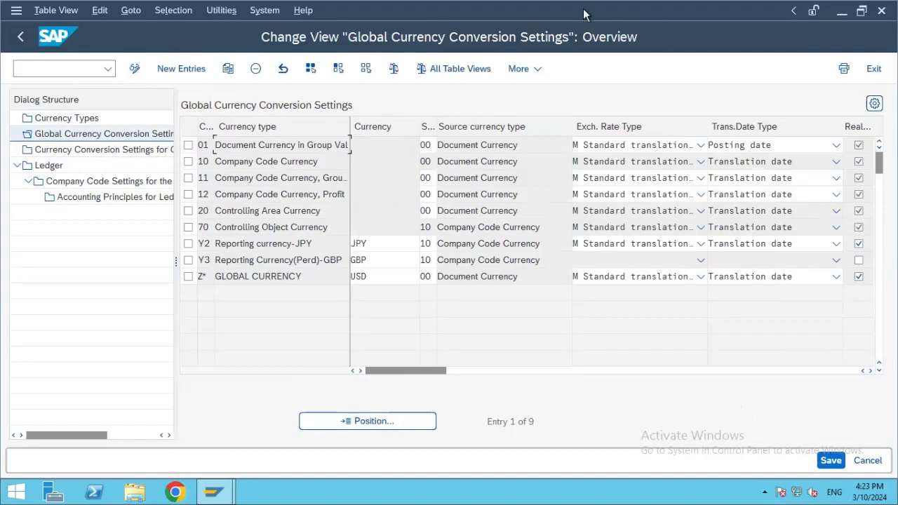
mouse_move(584, 9)
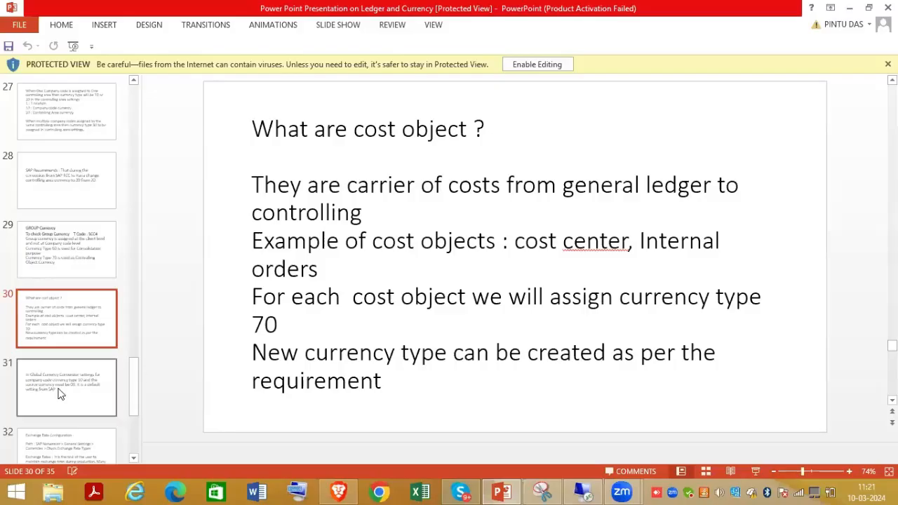
left_click(60, 391)
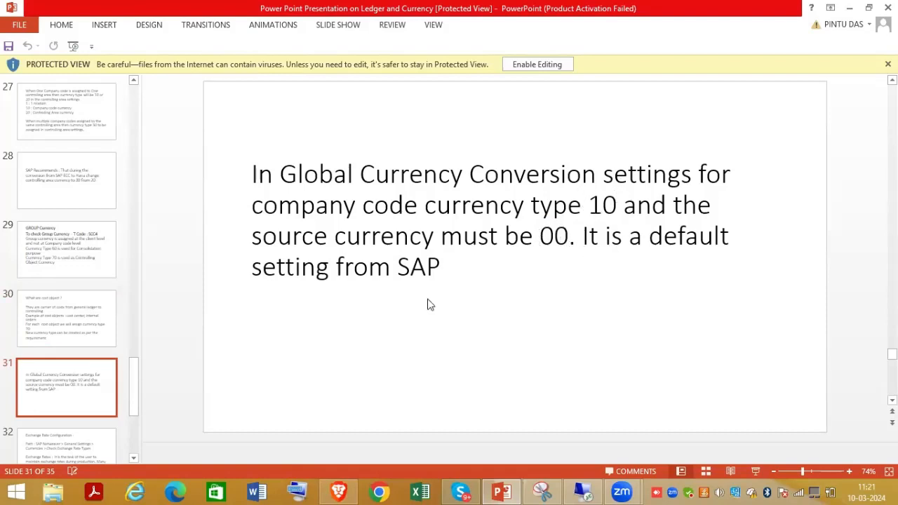
left_click(67, 448)
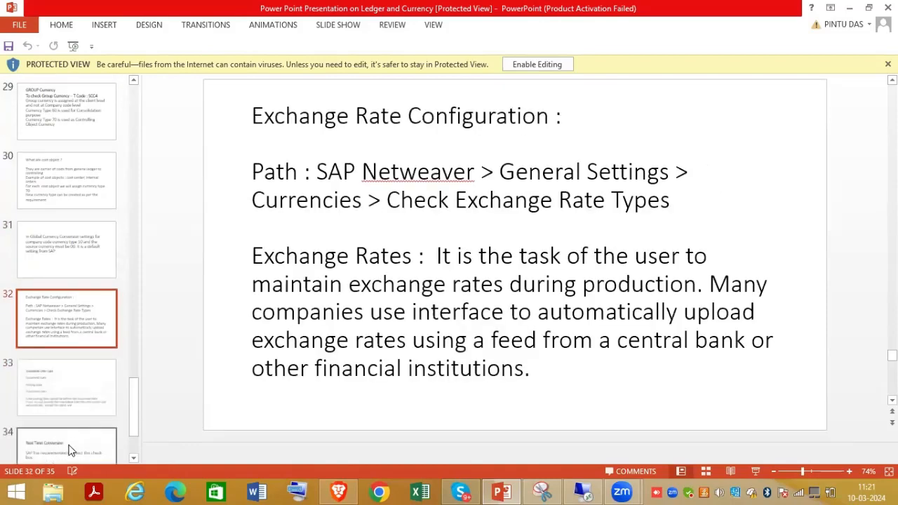
left_click(44, 452)
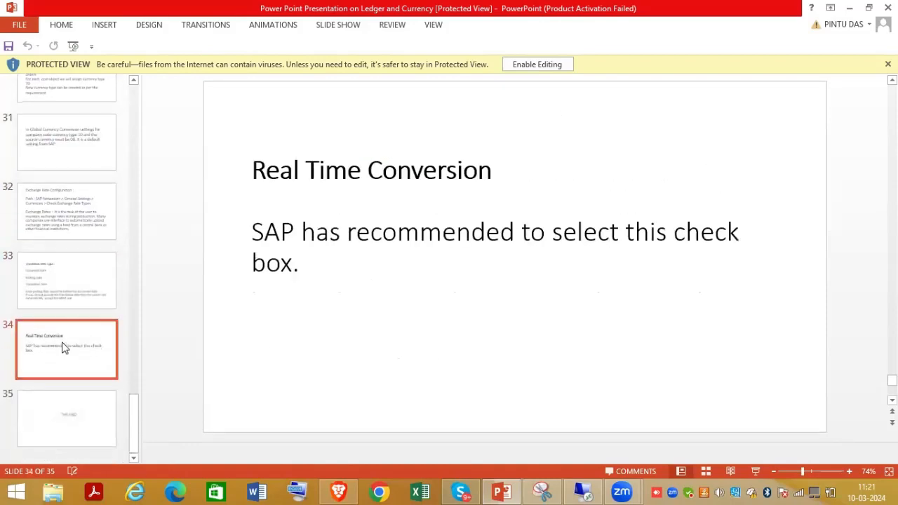
left_click(63, 298)
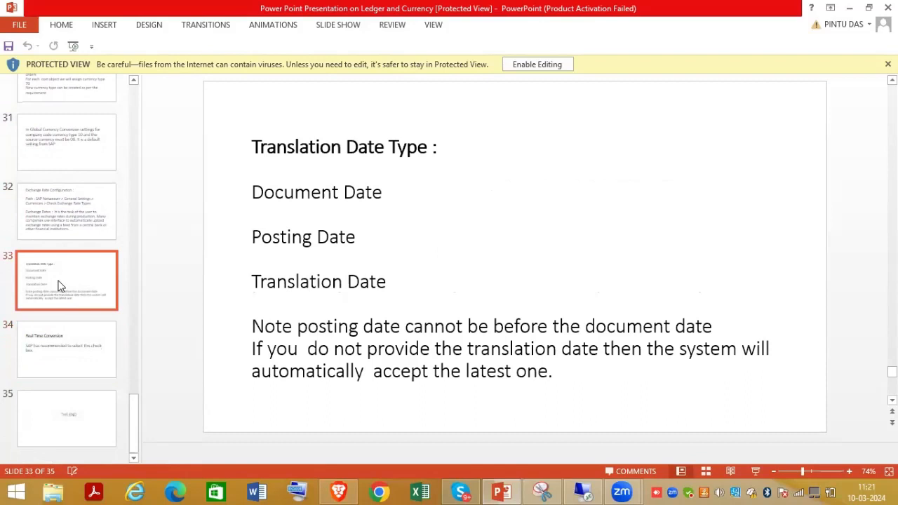
left_click(55, 232)
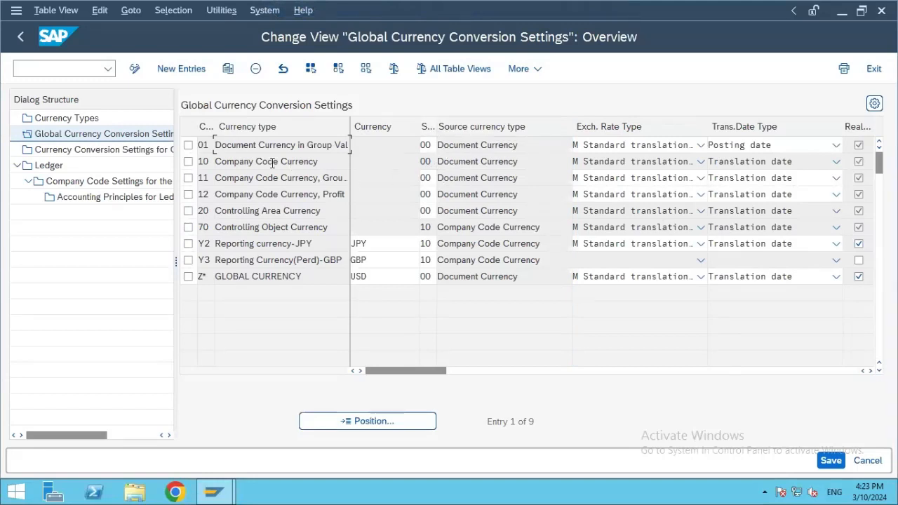
Examine the exchange rate type and translation date type options for currency type 10, Company Code Currency
left_click(701, 162)
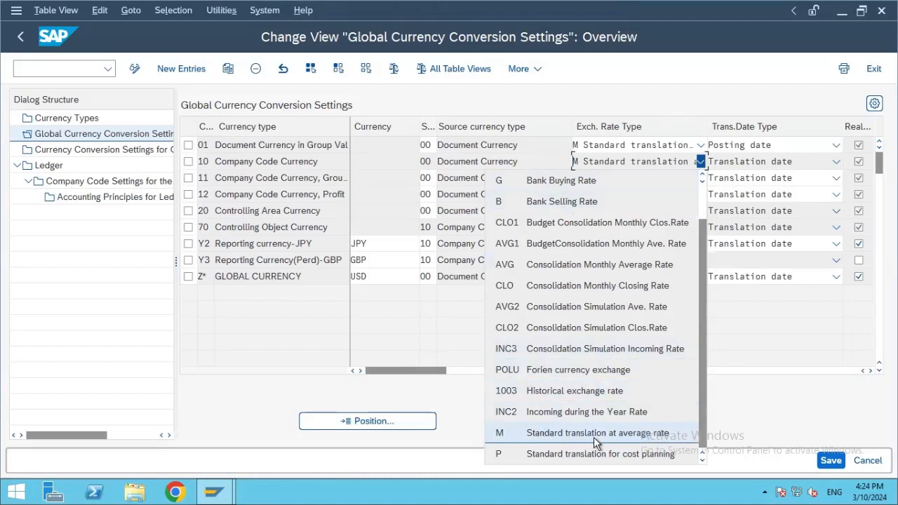
left_click(664, 439)
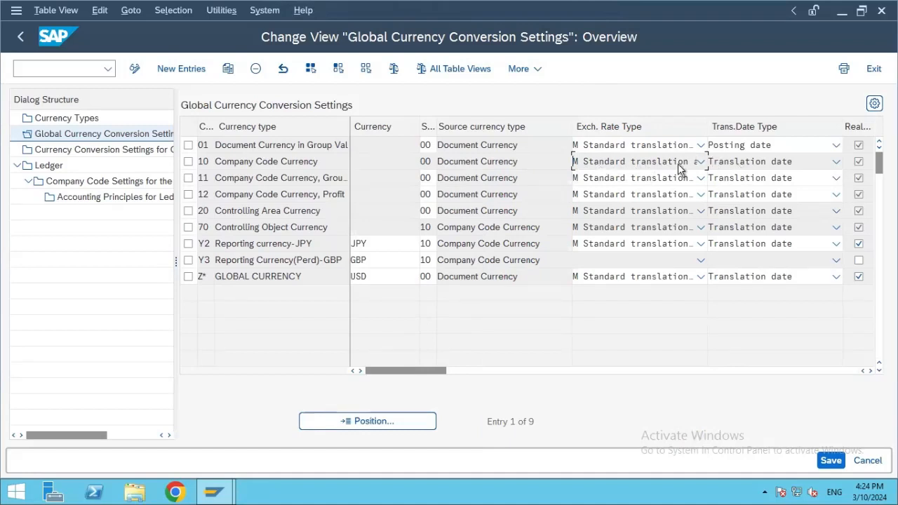
left_click(700, 161)
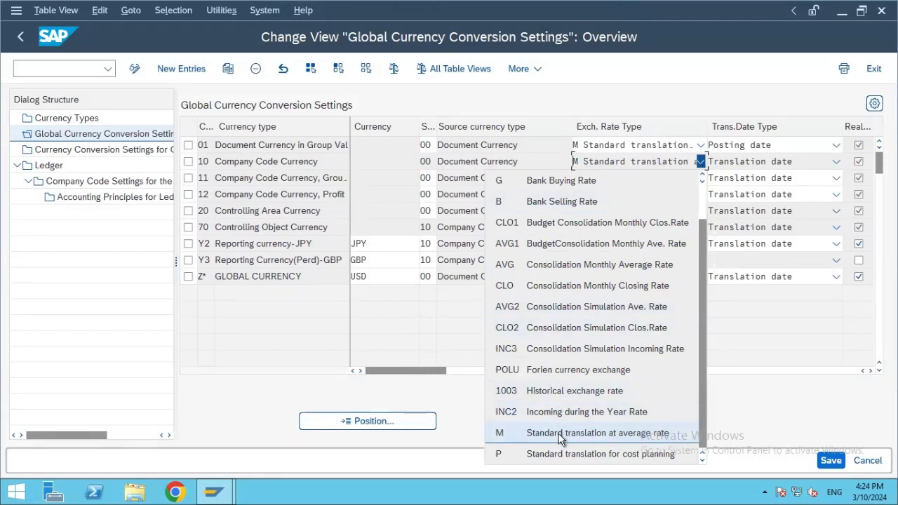
left_click(835, 166)
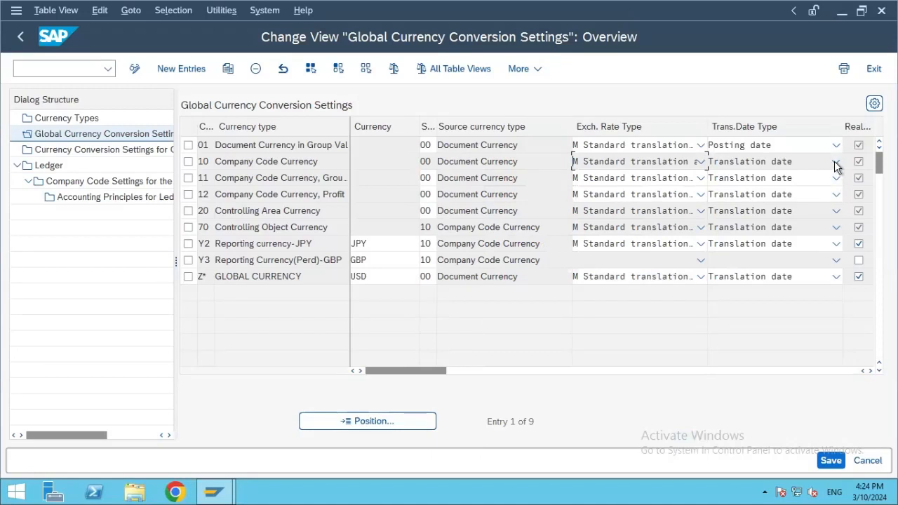
left_click(836, 163)
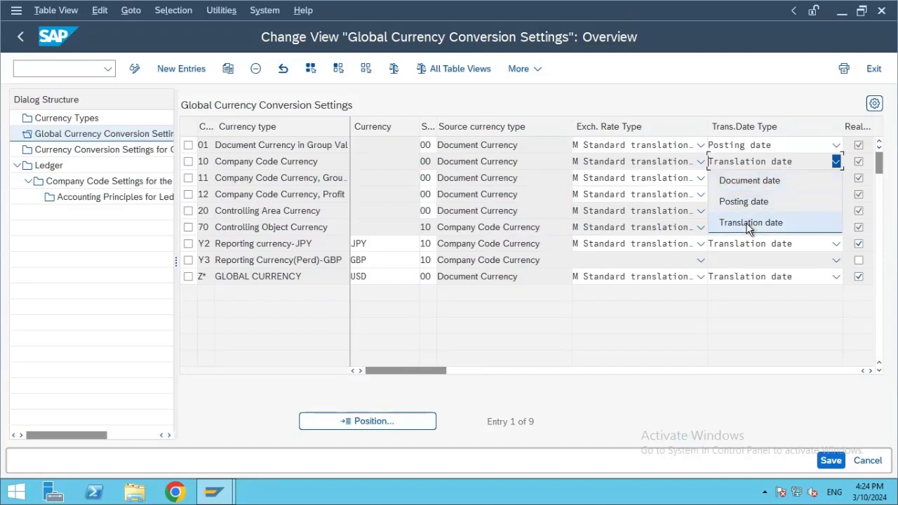
mouse_move(564, 14)
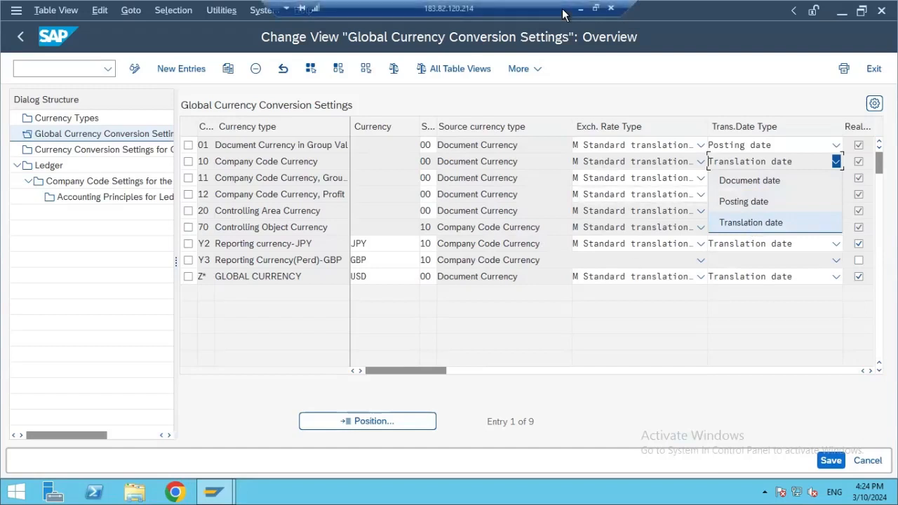
Open the G/L account posting header screen with transaction code /nf-02
left_click(56, 66)
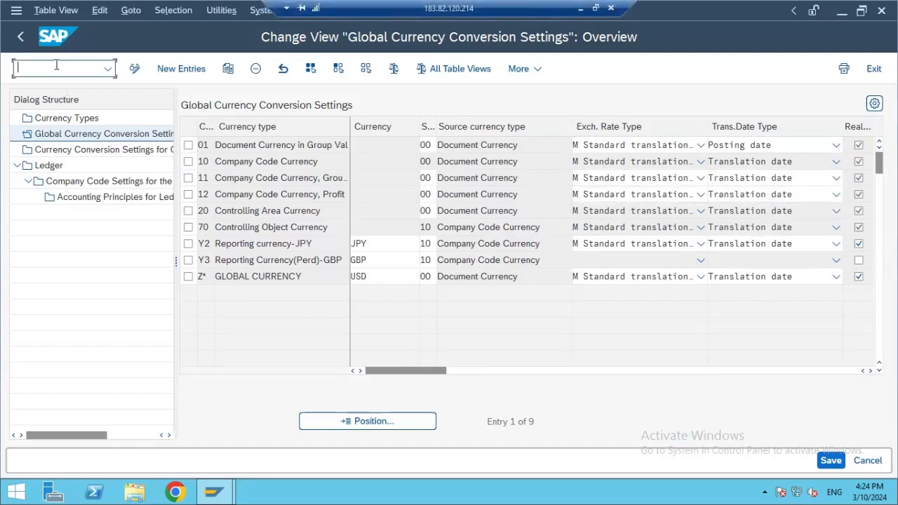
type("/nf-02")
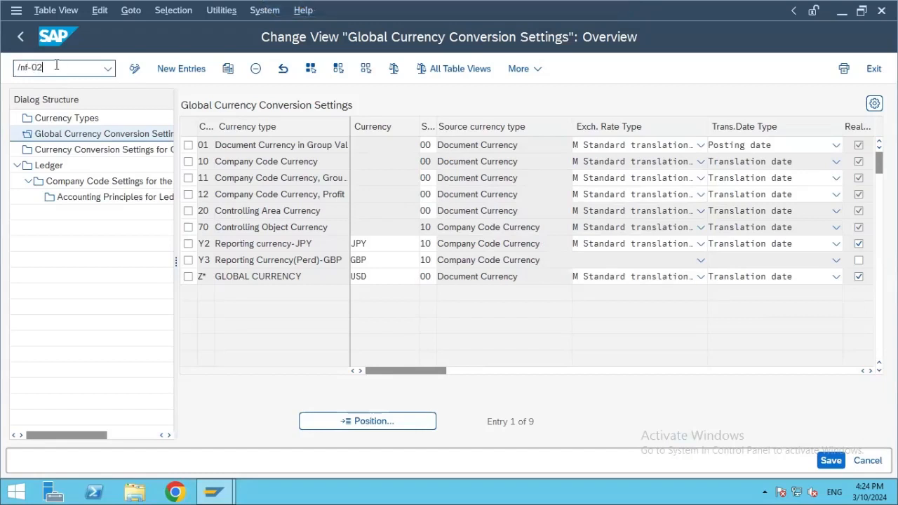
key("Return")
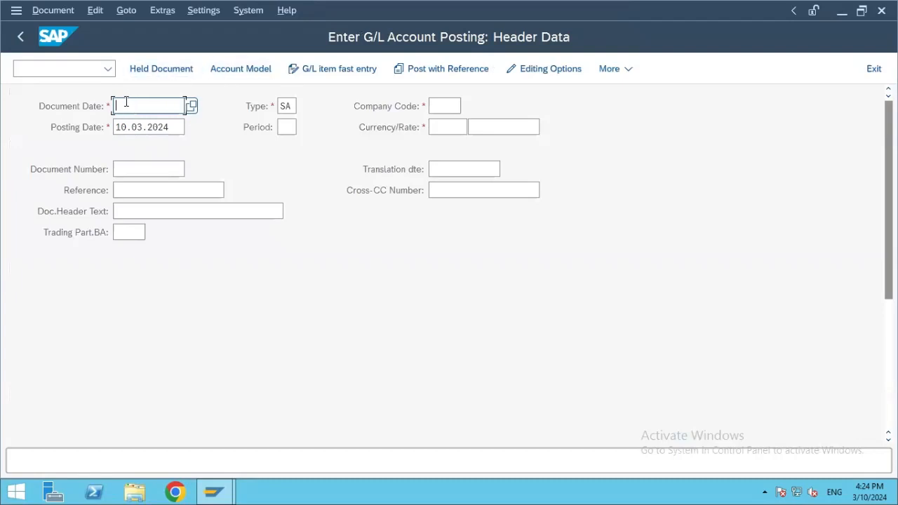
Examine the posting date and translation date fields, and switch to PowerPoint to review slide 33 on translation date types
left_click(174, 127)
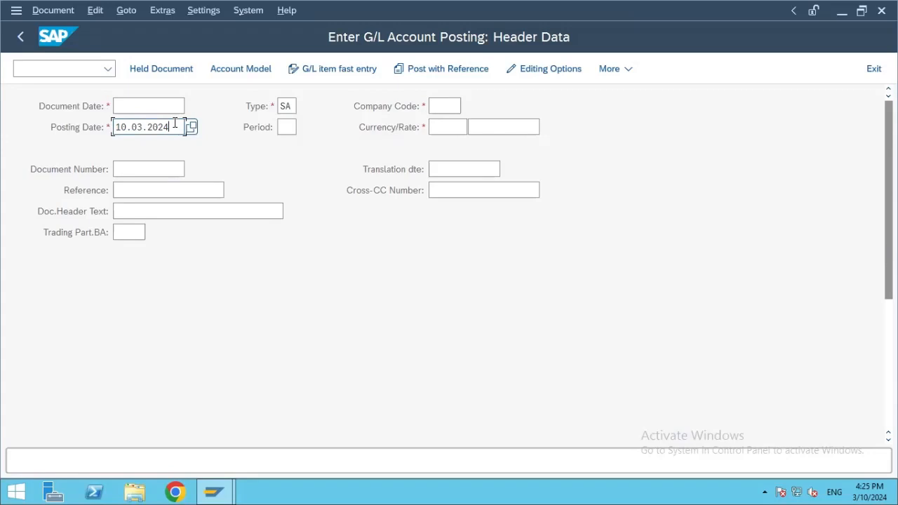
left_click(450, 167)
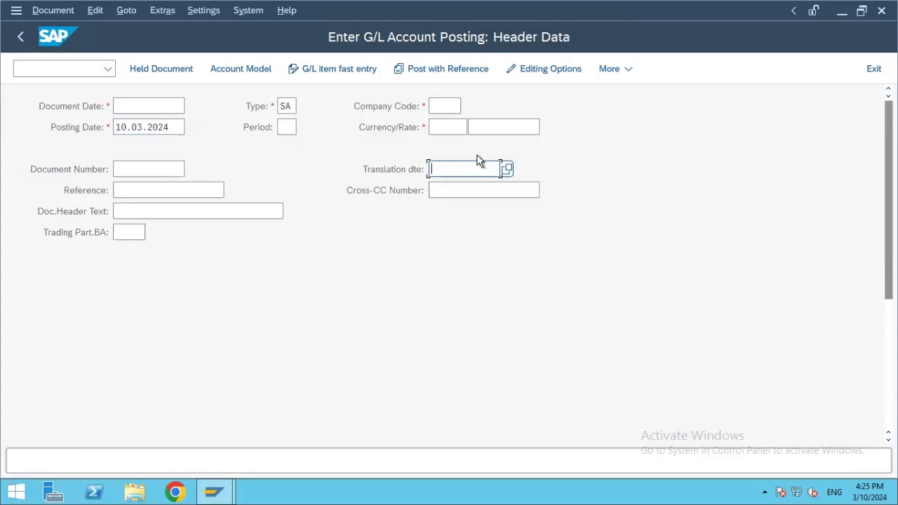
mouse_move(482, 13)
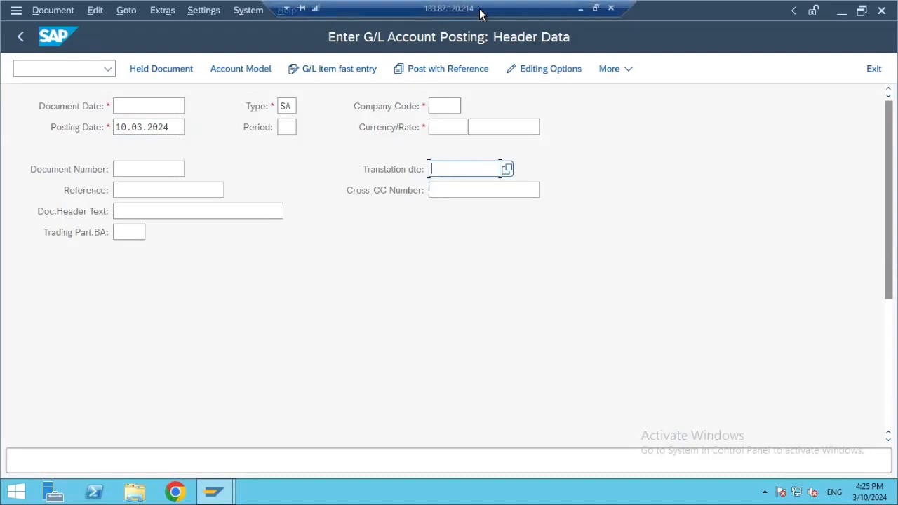
left_click(582, 8)
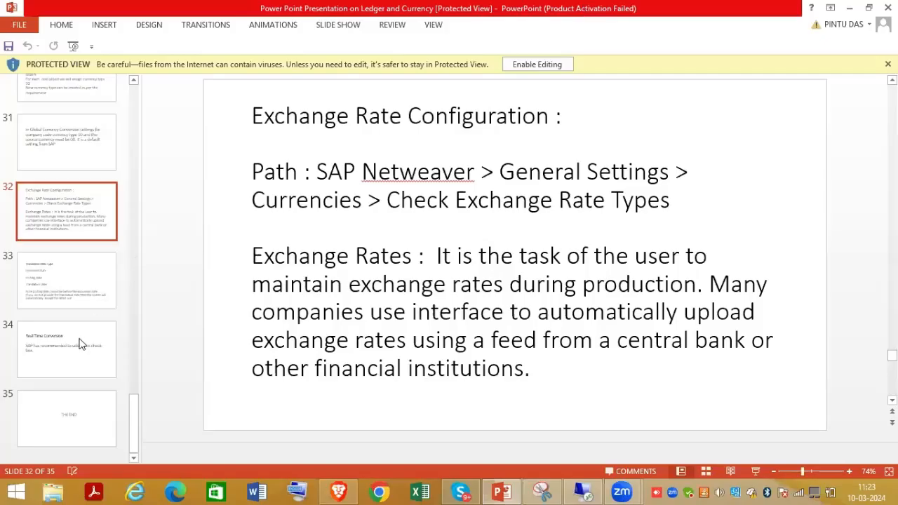
left_click(63, 284)
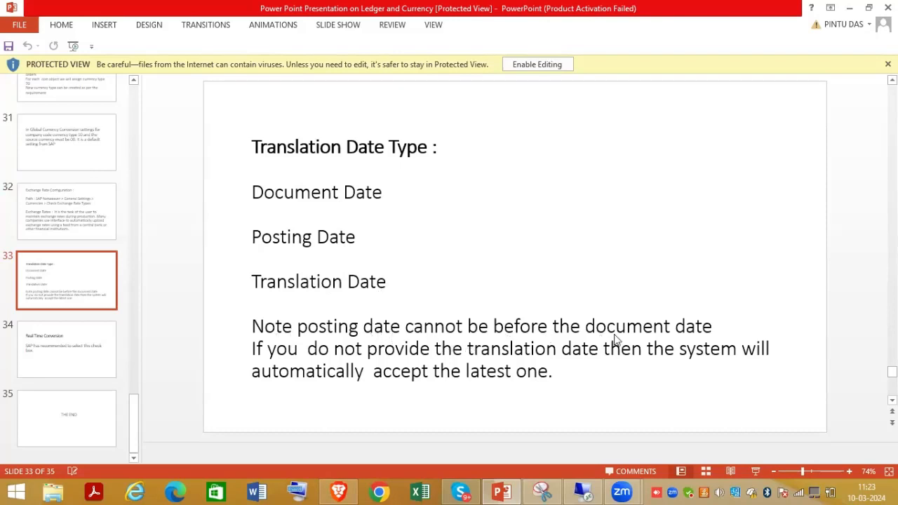
Switch back to the SAP posting header to check the document and posting date fields, and compare them with the PowerPoint slide
left_click(588, 491)
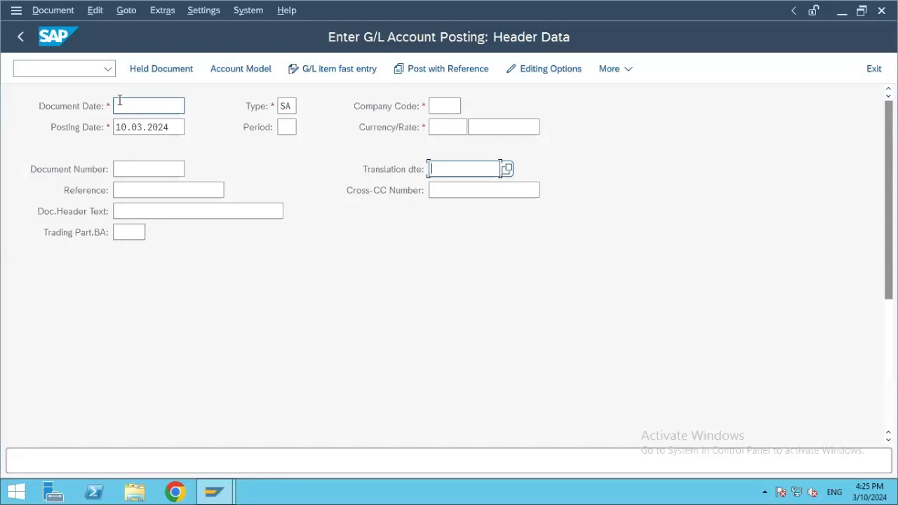
left_click(149, 127)
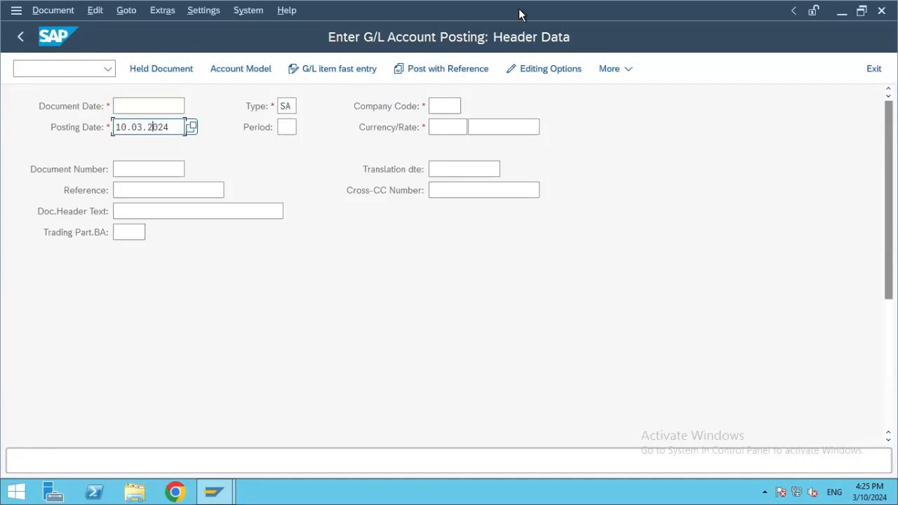
mouse_move(518, 6)
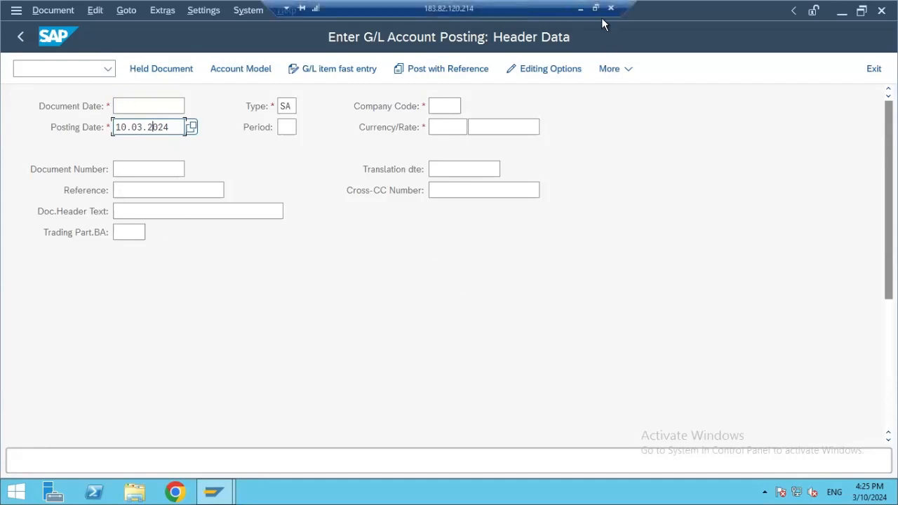
left_click(581, 12)
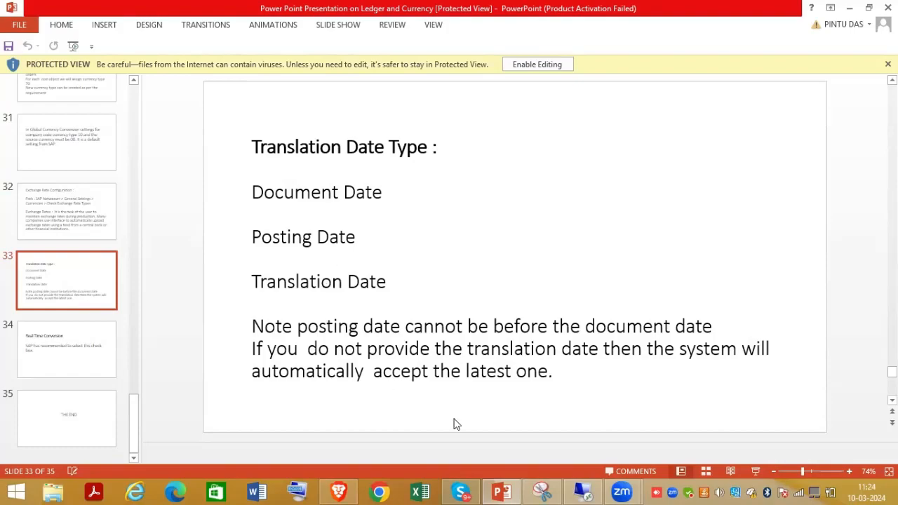
Switch to SAP and open Define Settings for Ledgers and Currency Types in the Reference IMG using /nspro, dismissing the consistency check messages
left_click(588, 492)
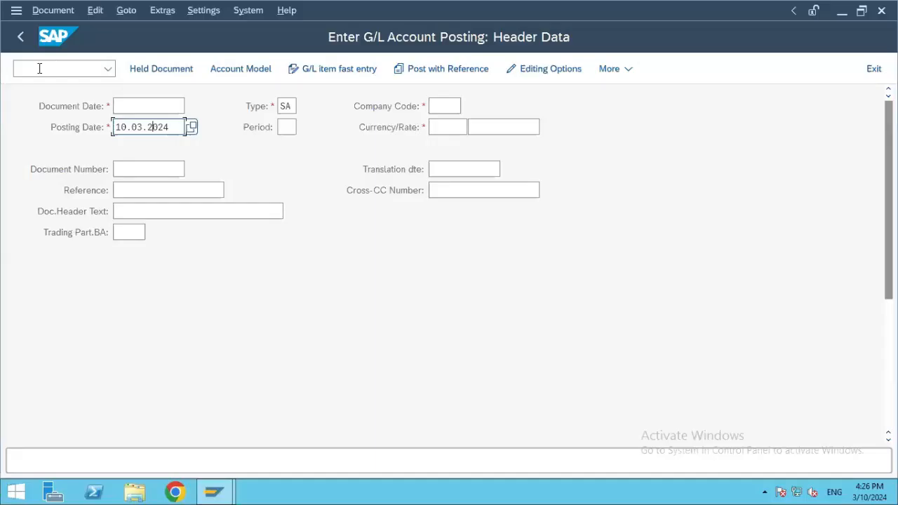
left_click(40, 68)
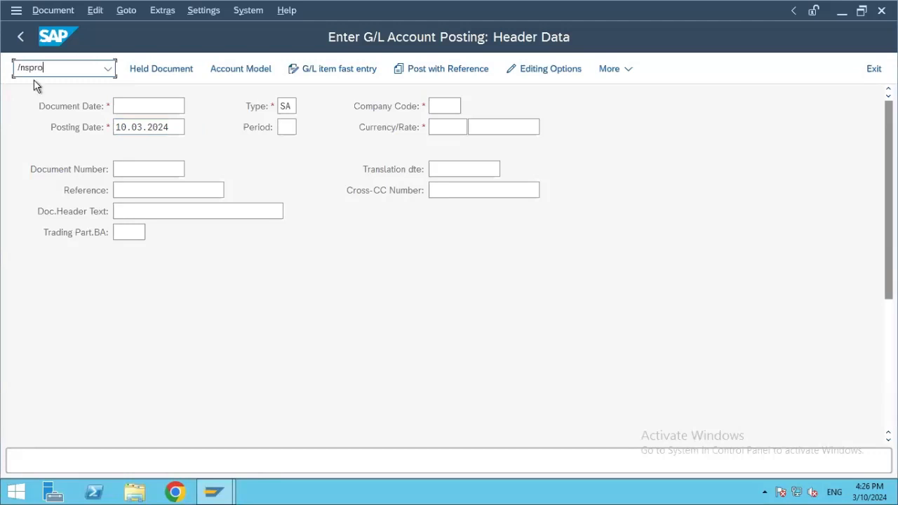
key("Return")
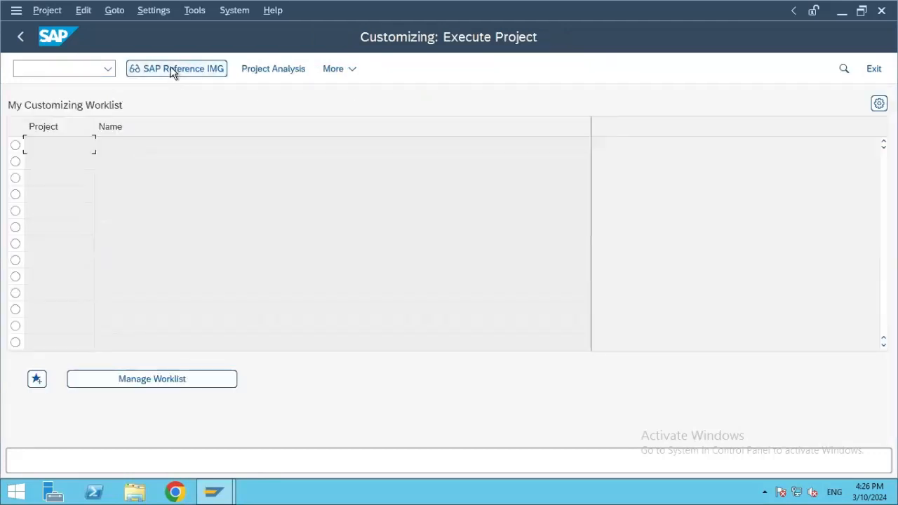
left_click(174, 68)
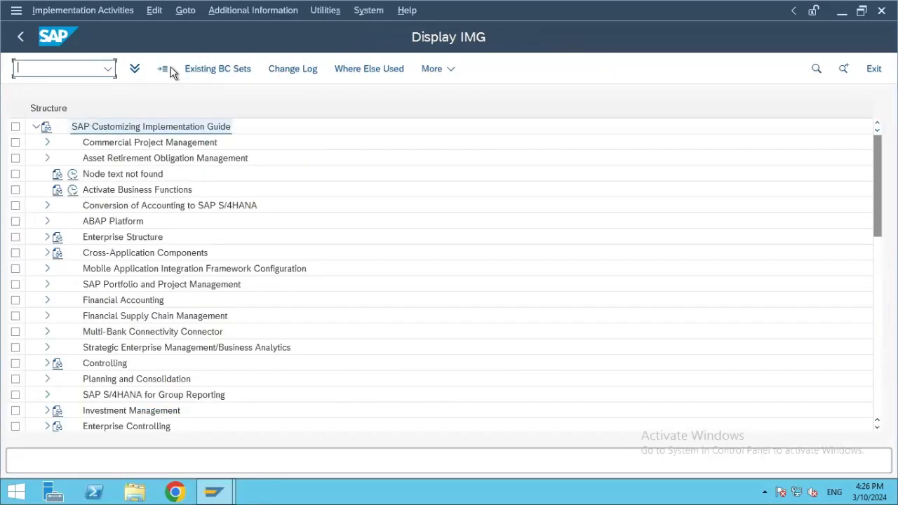
left_click(47, 299)
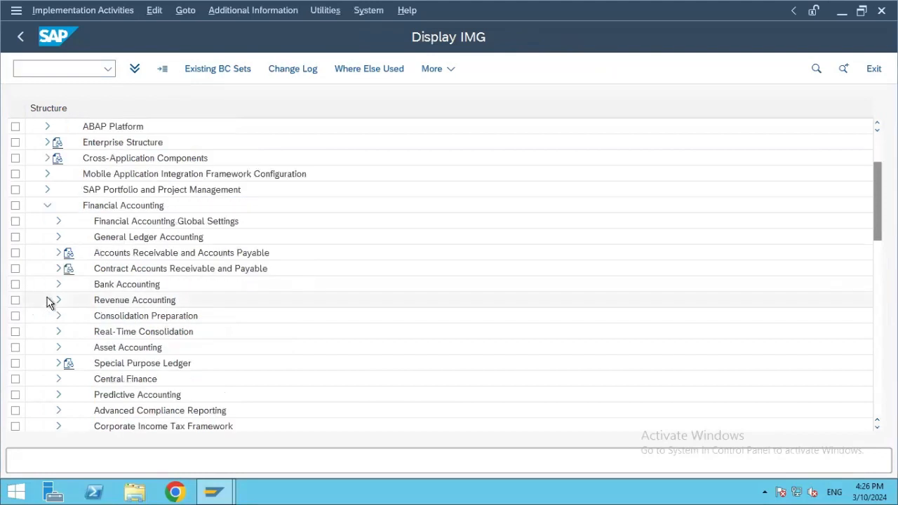
left_click(59, 221)
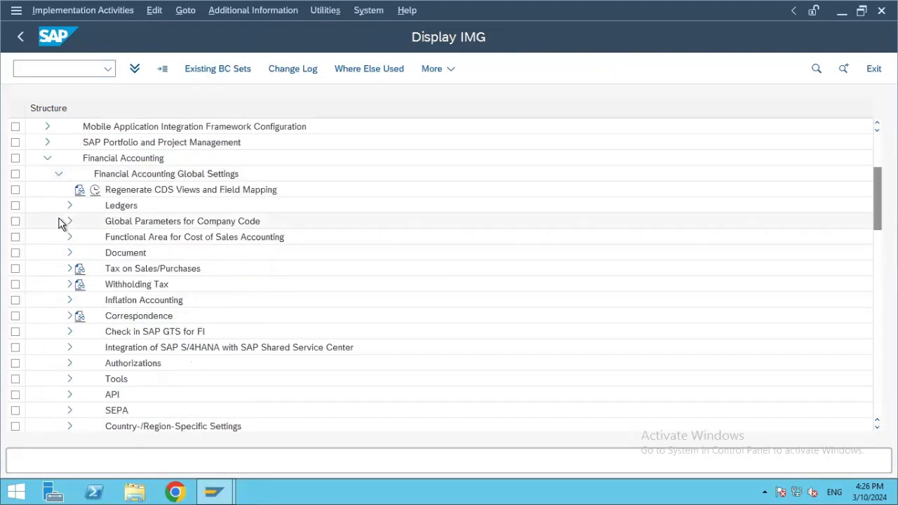
left_click(70, 205)
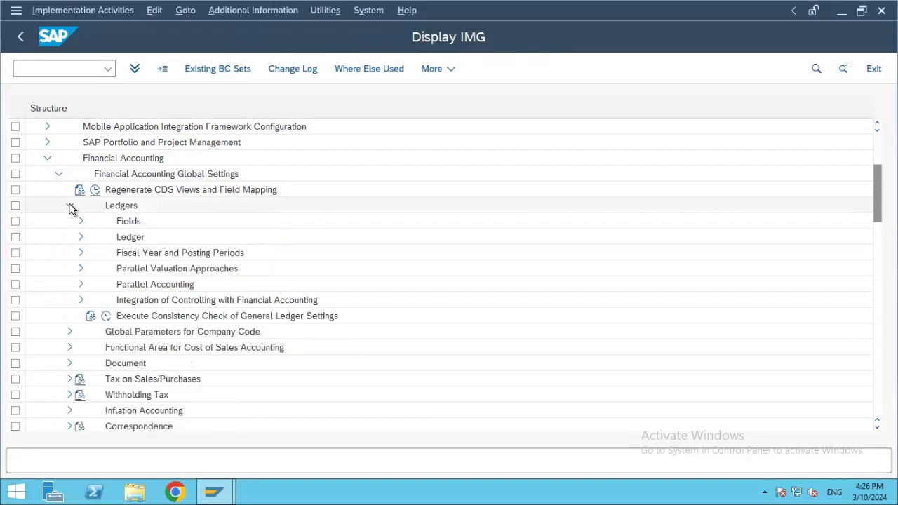
left_click(81, 237)
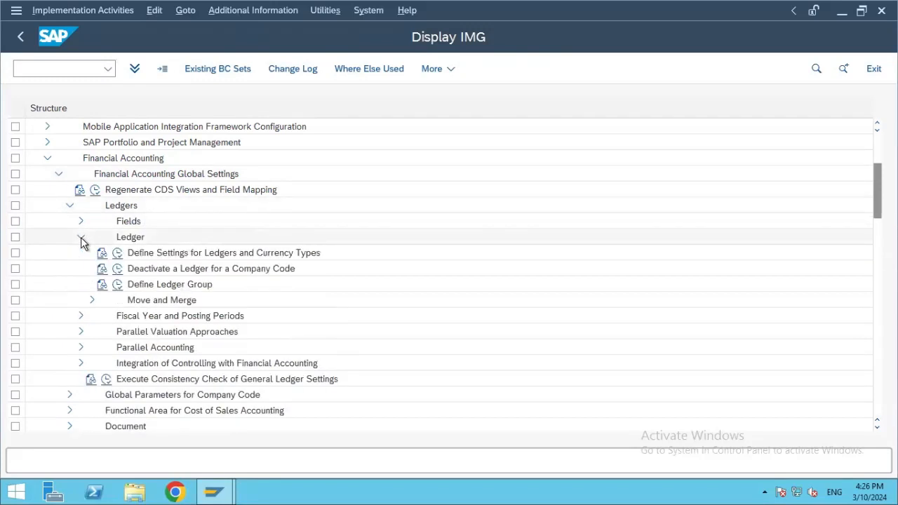
left_click(114, 253)
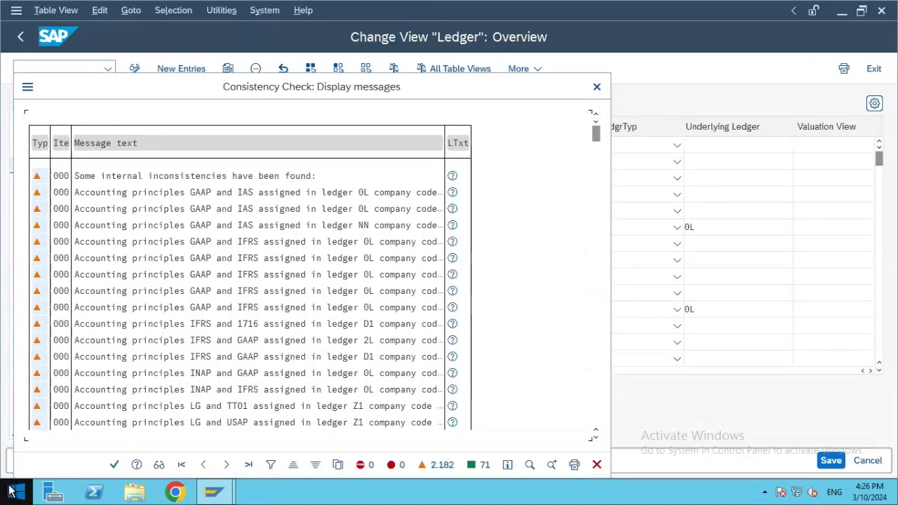
left_click(111, 466)
Open Global Currency Conversion Settings and examine the translation date type options for currency type 10, Company Code Currency
left_click(61, 134)
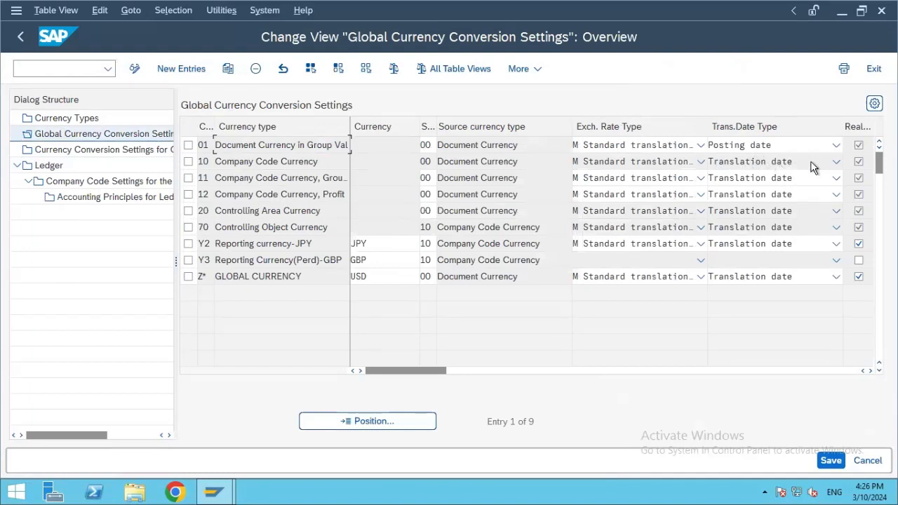
left_click(836, 163)
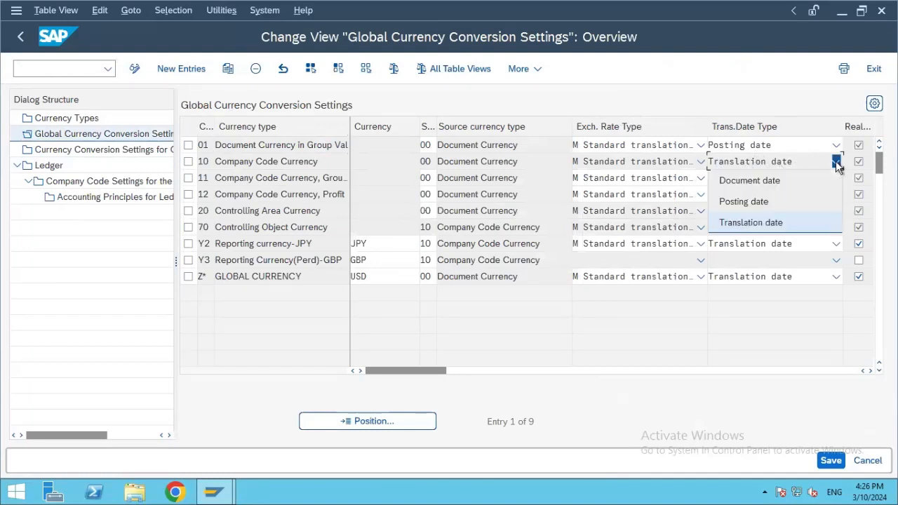
left_click(837, 163)
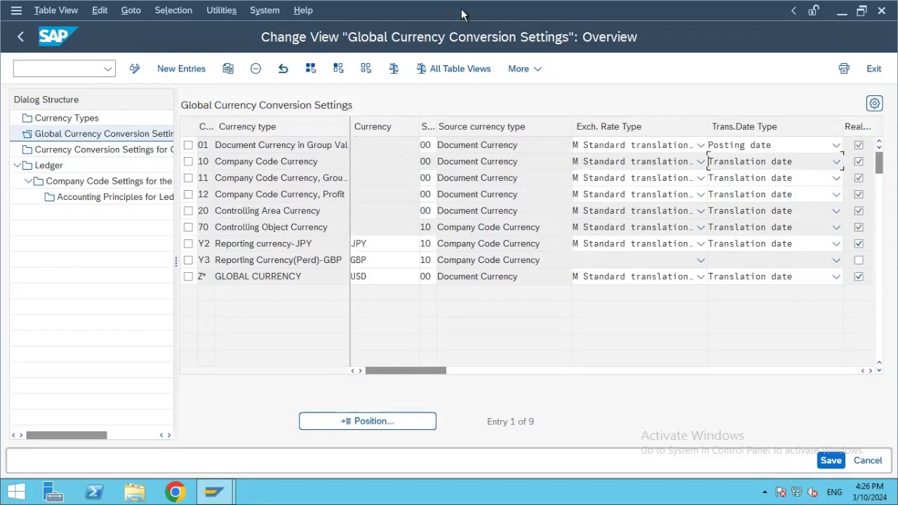
Review slide 34 on real-time conversion in PowerPoint, and switch back to SAP to examine the Real-Time Conversion column
left_click(596, 6)
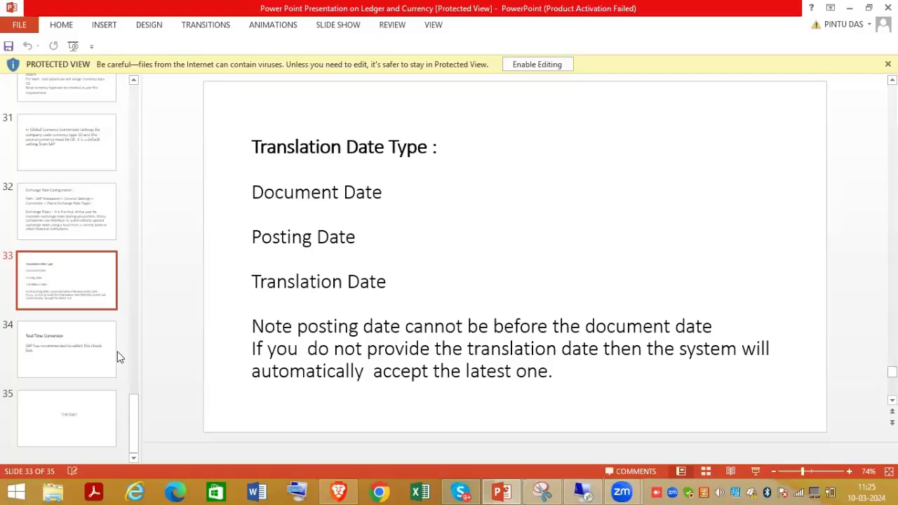
left_click(69, 357)
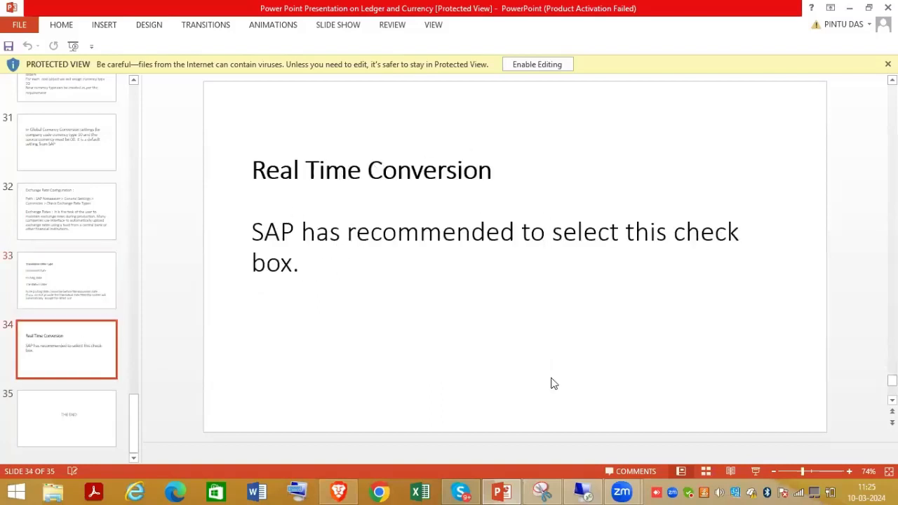
left_click(574, 492)
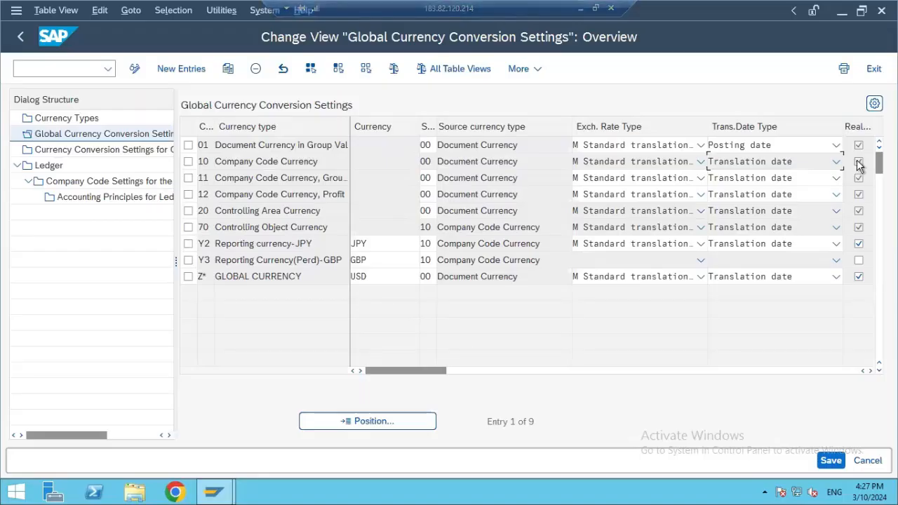
left_click(870, 371)
left_click(870, 370)
left_click(871, 371)
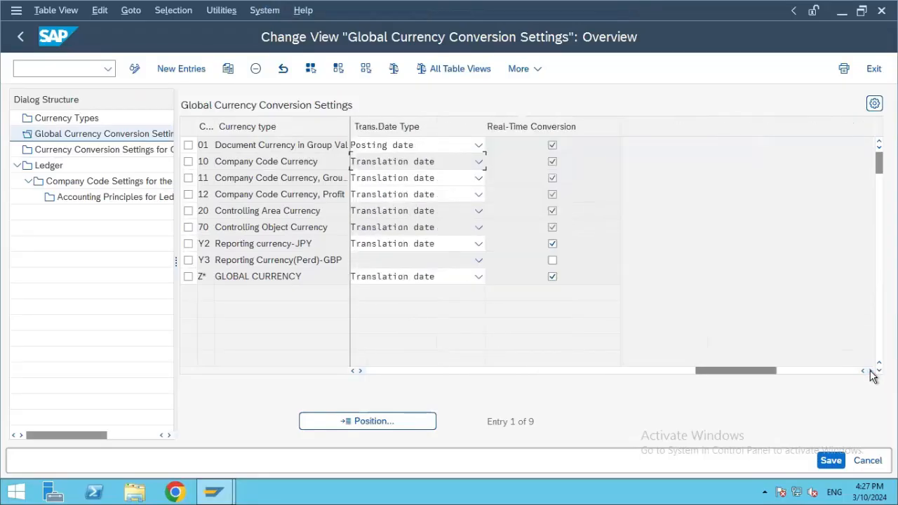
Leave Global Currency Conversion Settings and view the Currency Types overview
left_click(73, 150)
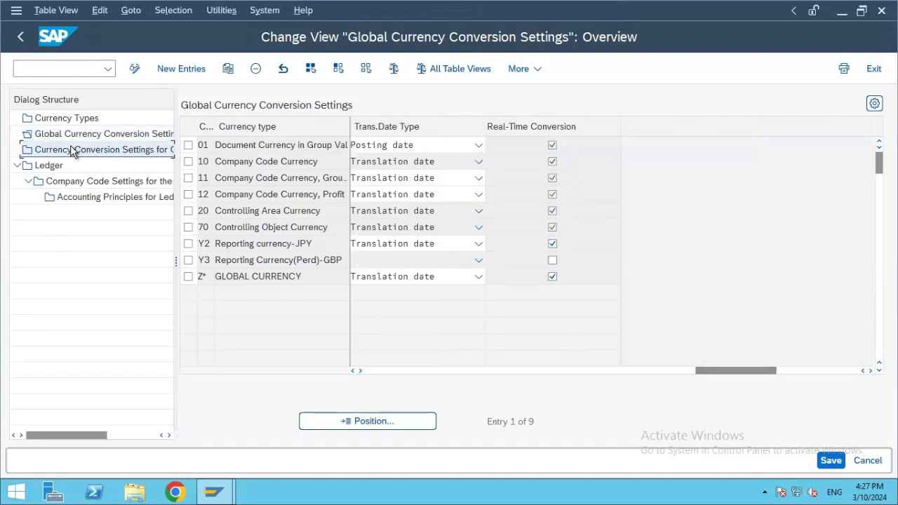
double_click(56, 136)
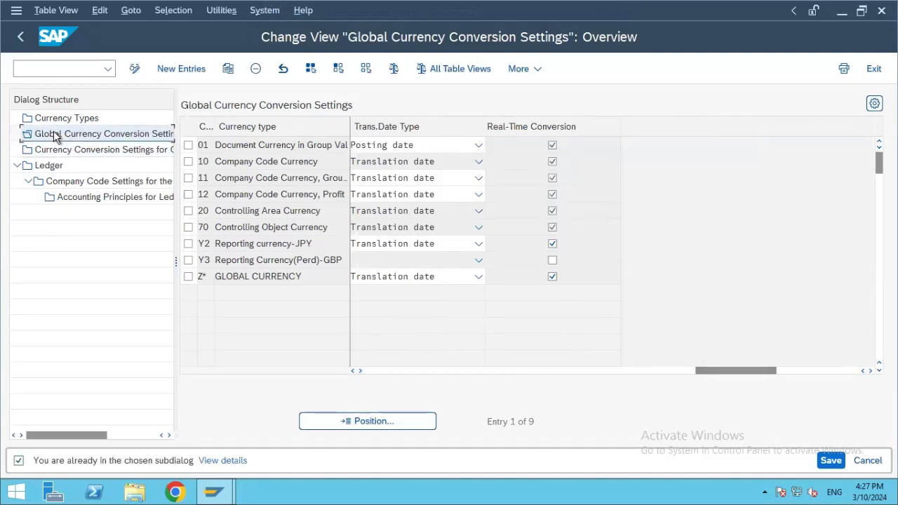
double_click(57, 119)
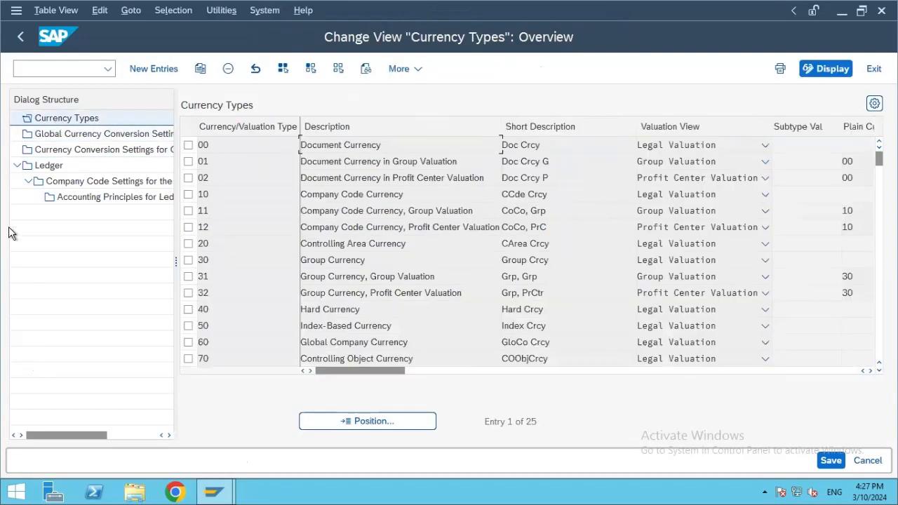
Open Company Code Settings for the Ledger with ledger 0L as the work area, and dismiss the consistency check messages
double_click(72, 184)
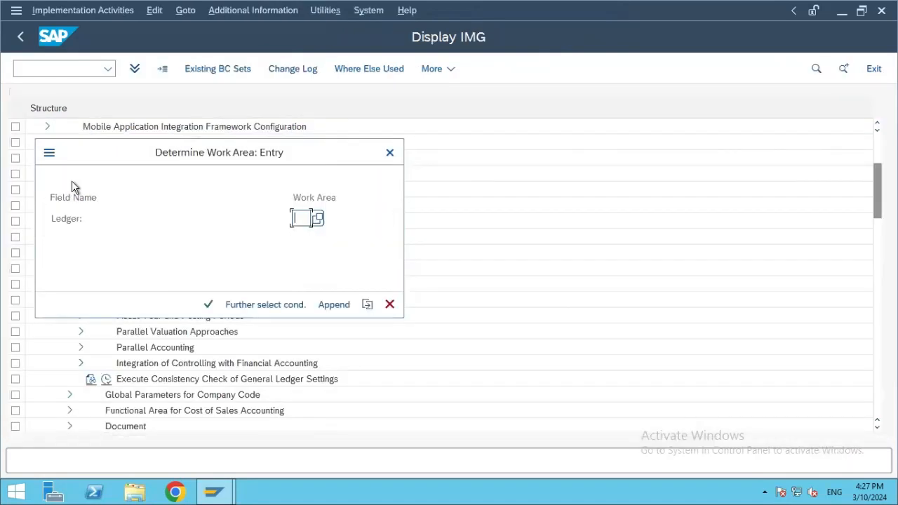
left_click(390, 153)
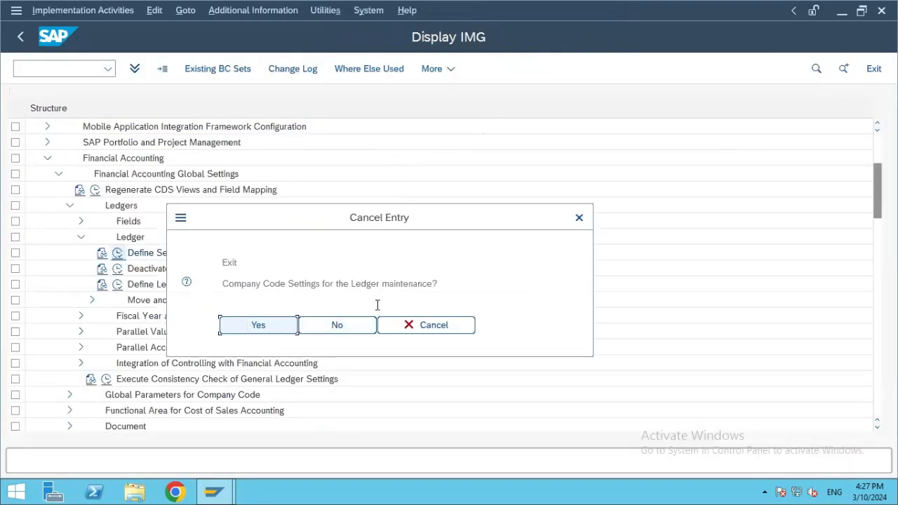
left_click(423, 327)
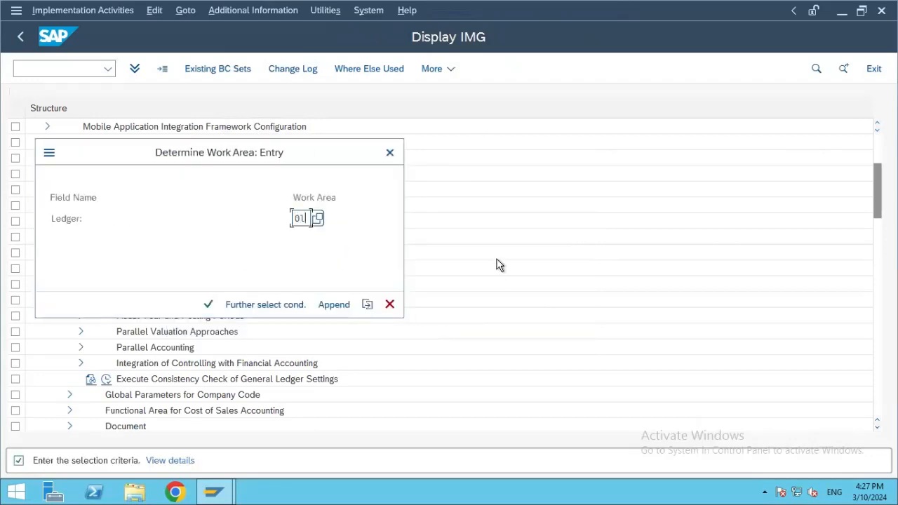
key("Return")
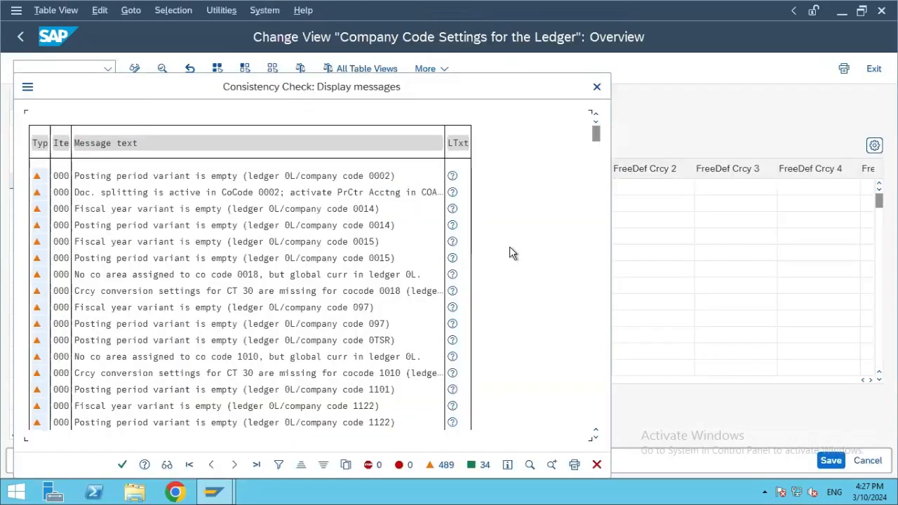
left_click(122, 464)
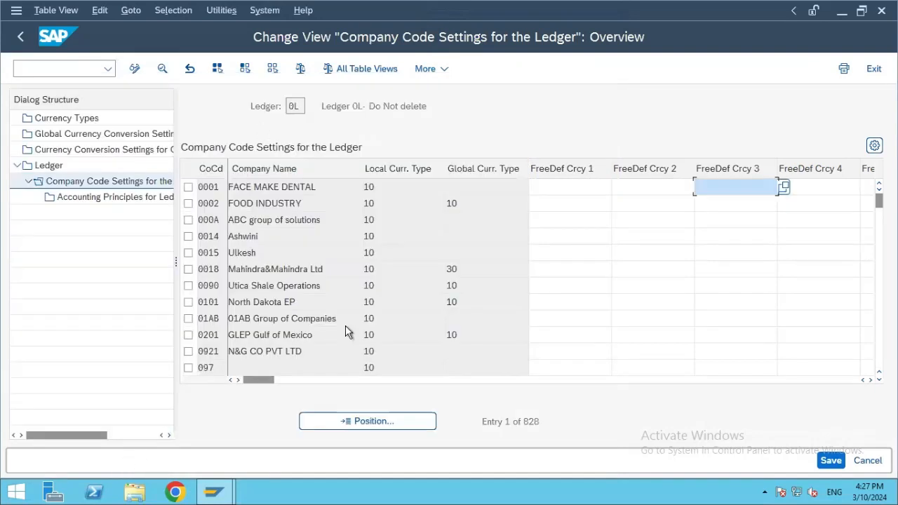
Position the company code settings list at company code 8001
left_click(371, 422)
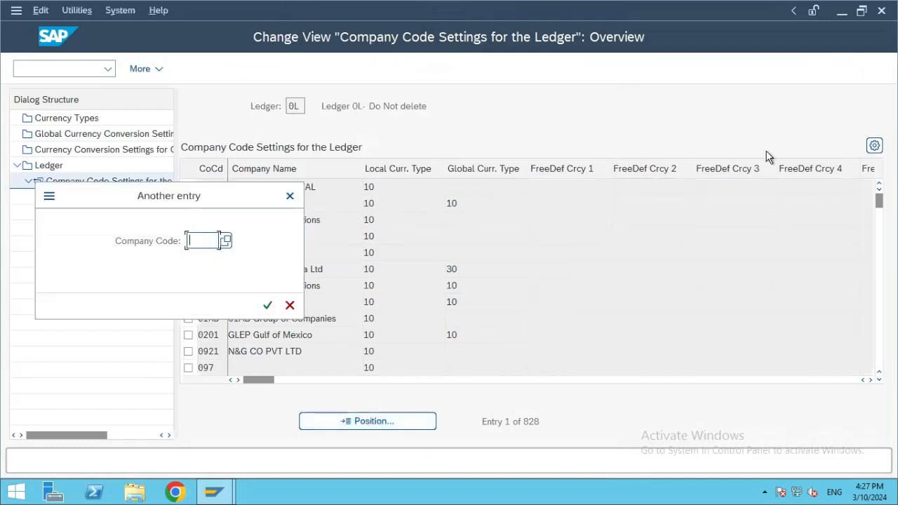
type("8001")
key("Return")
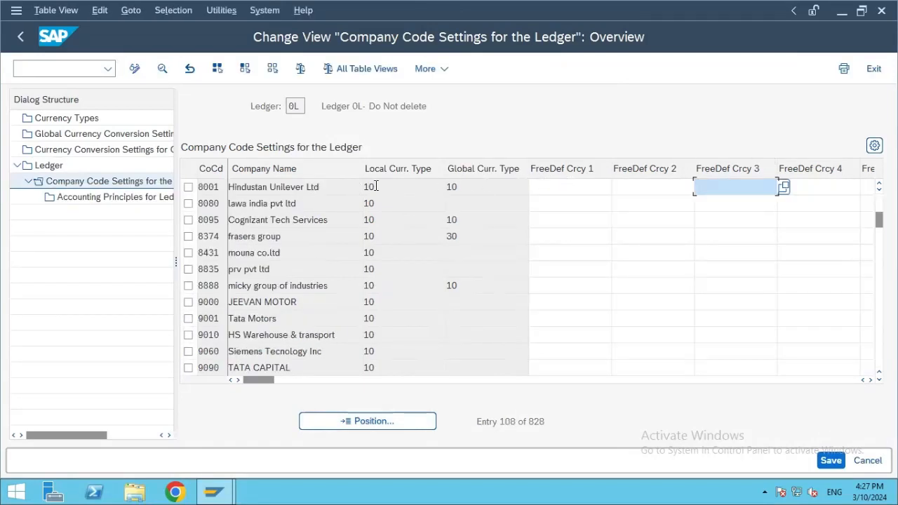
Examine company code 8001's freely defined currencies, fiscal year variant, posting variant and accounting principles settings in ledger 0L
left_click(570, 186)
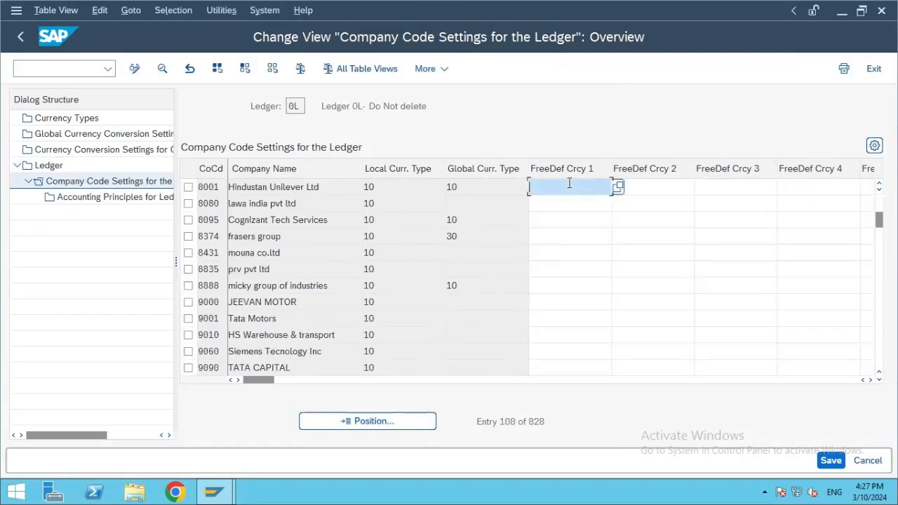
key("Tab")
key("Tab")
key("Tab")
key("Tab")
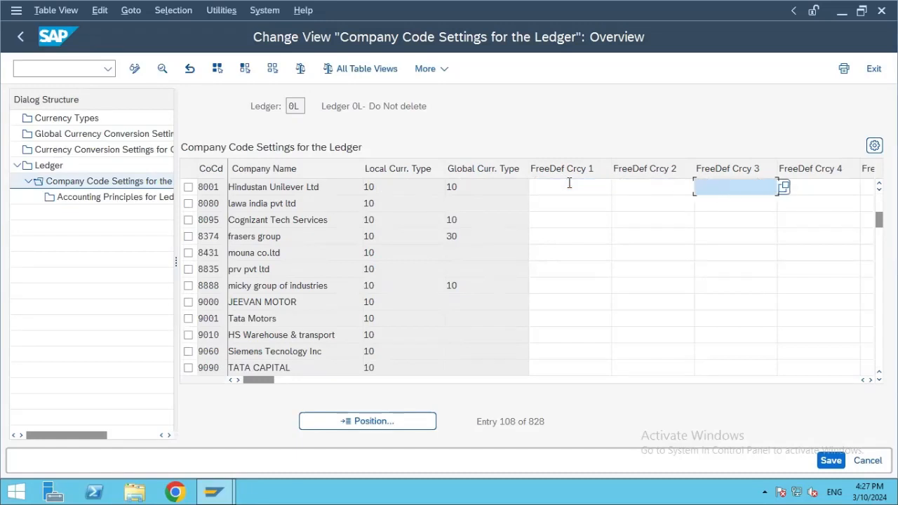
key("Tab")
key("Tab")
key("Tab")
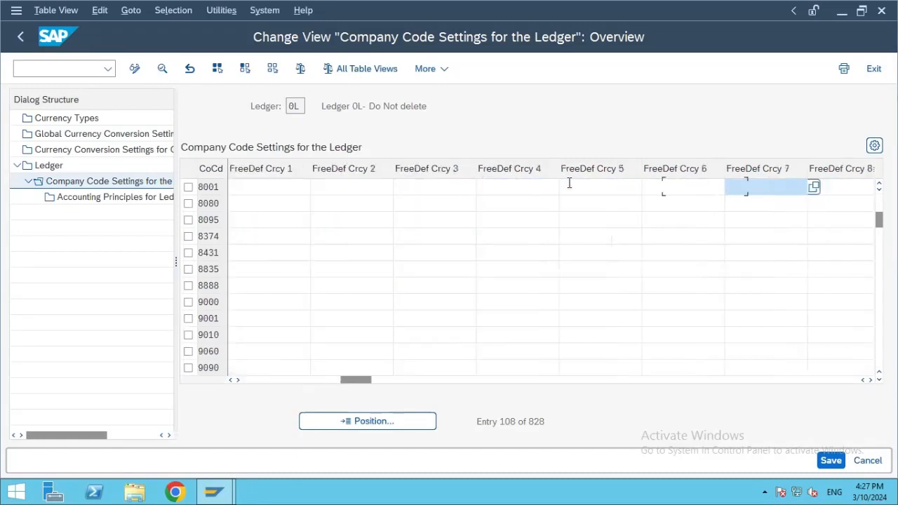
key("Tab")
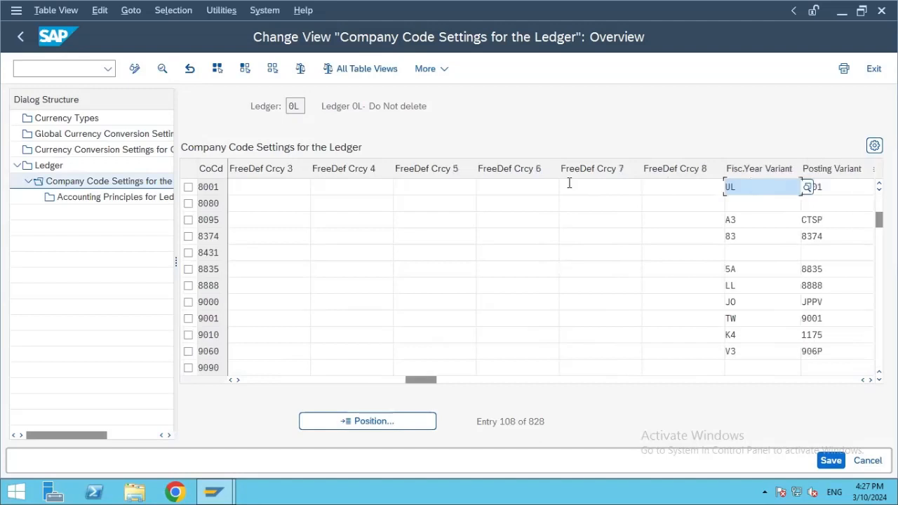
key("Tab")
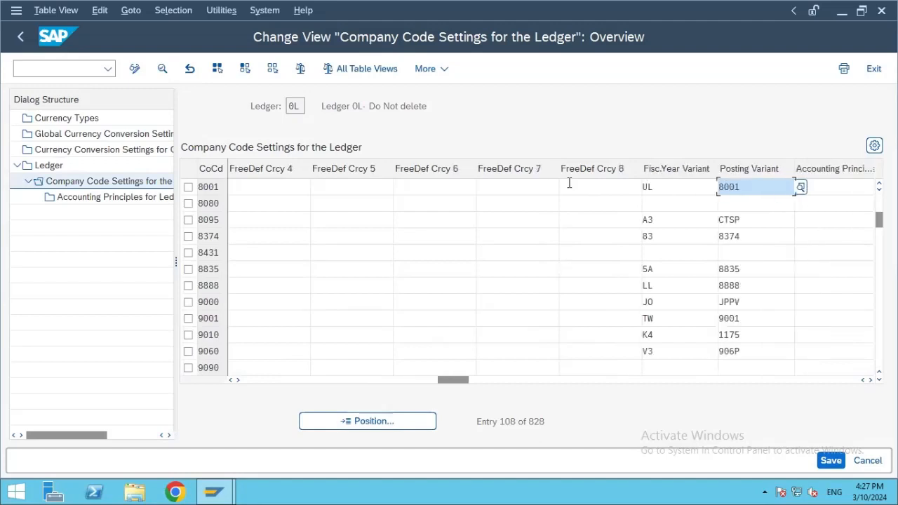
key("Tab")
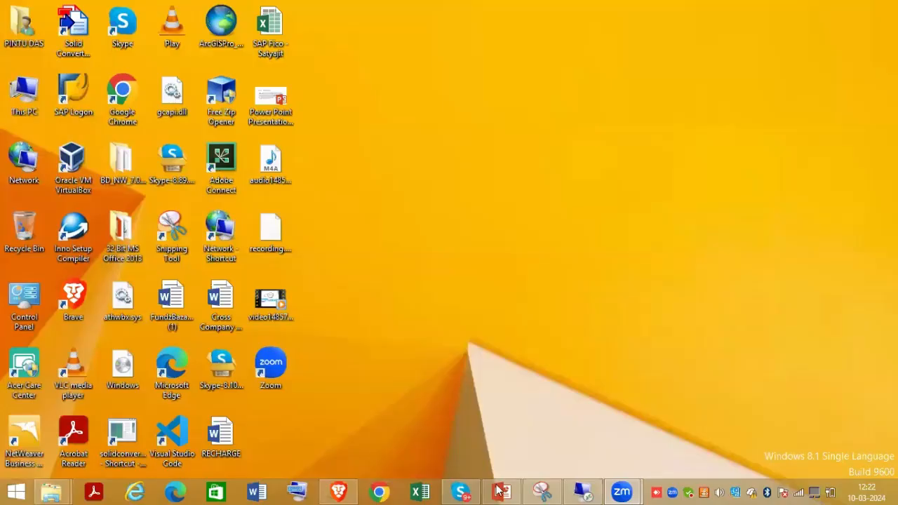
Switch to PowerPoint and review slide 32 on exchange rate configuration
left_click(583, 492)
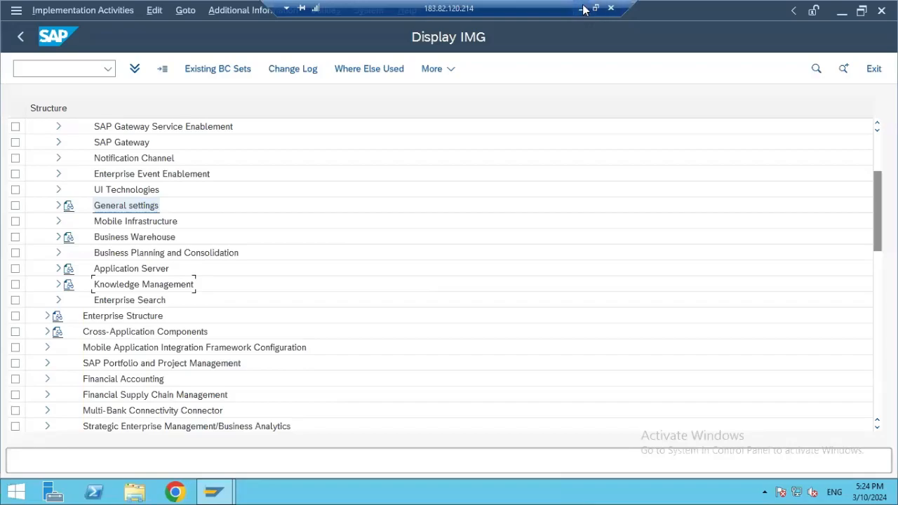
left_click(583, 9)
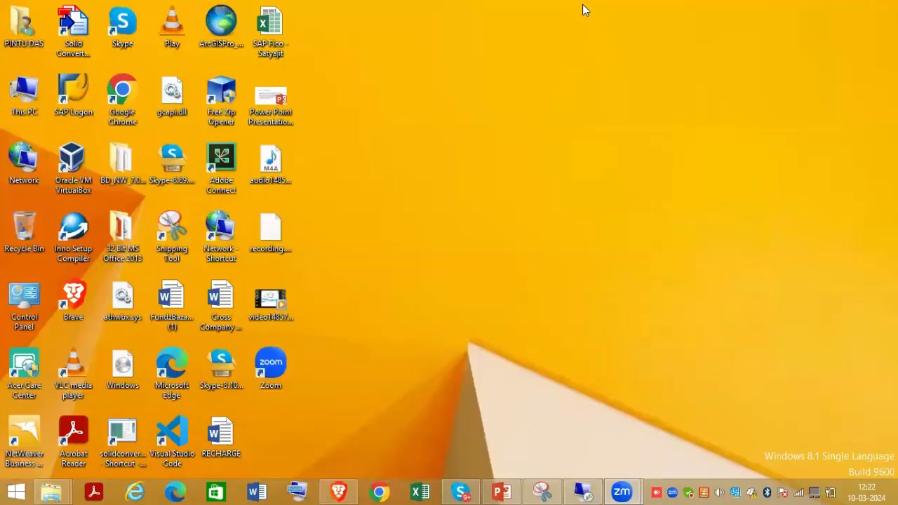
left_click(501, 491)
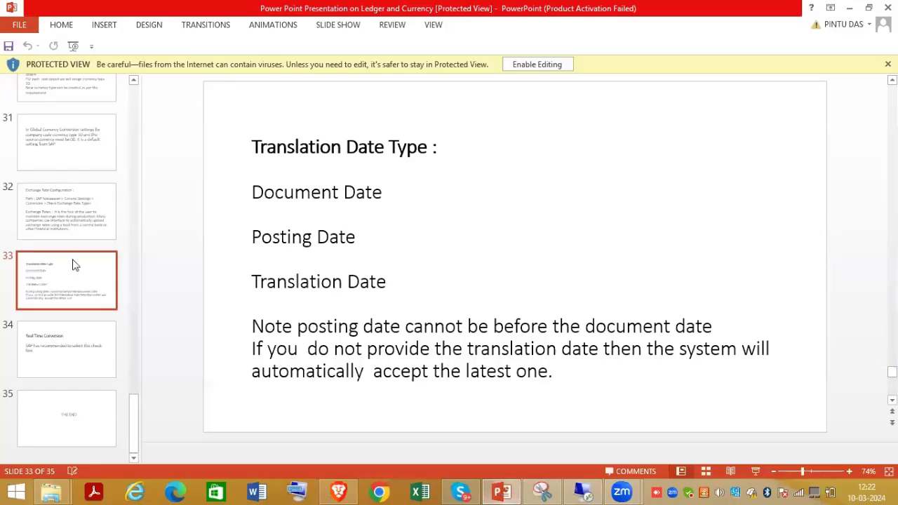
left_click(56, 212)
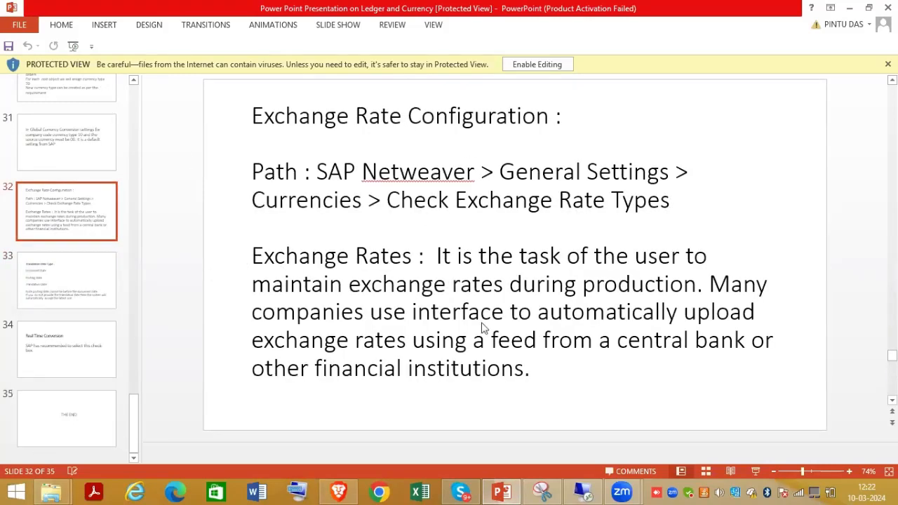
Switch back to SAP and open the Enter Exchange Rates activity under Currencies in the ABAP Platform general settings
left_click(585, 491)
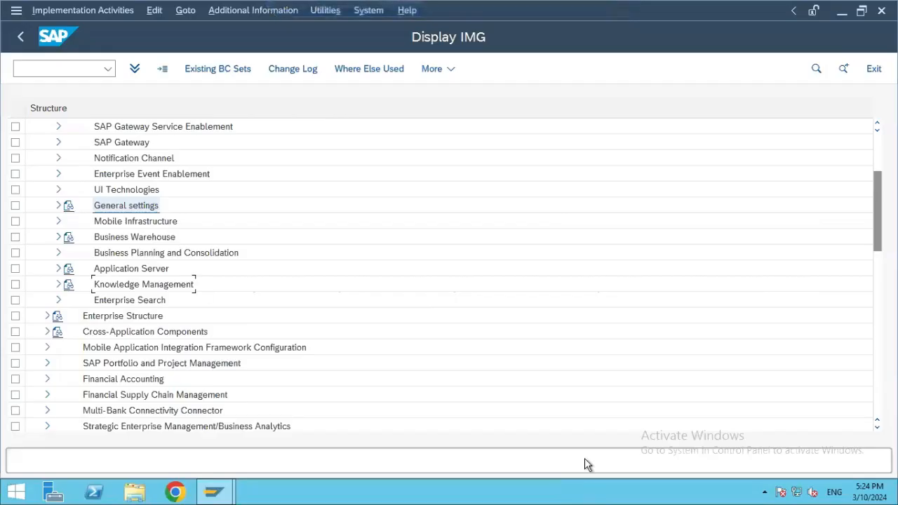
scroll(169, 234, "up", 2)
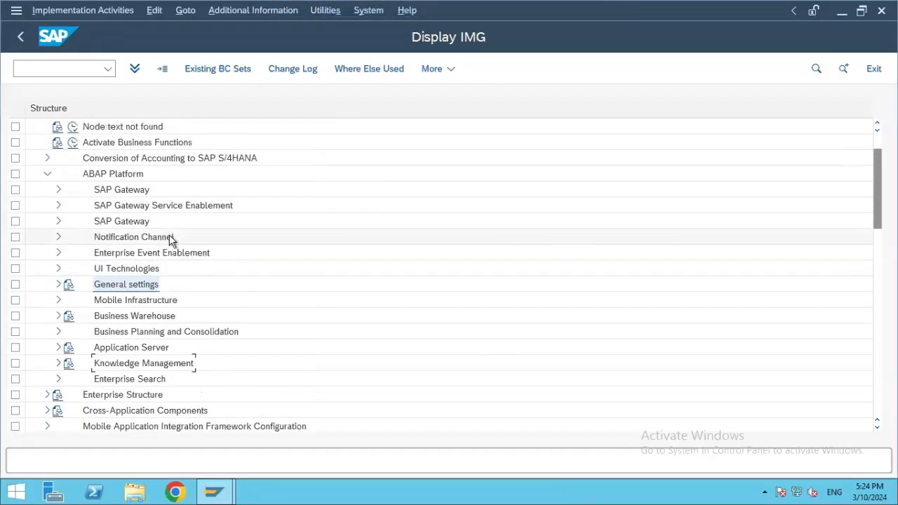
left_click(47, 175)
left_click(47, 175)
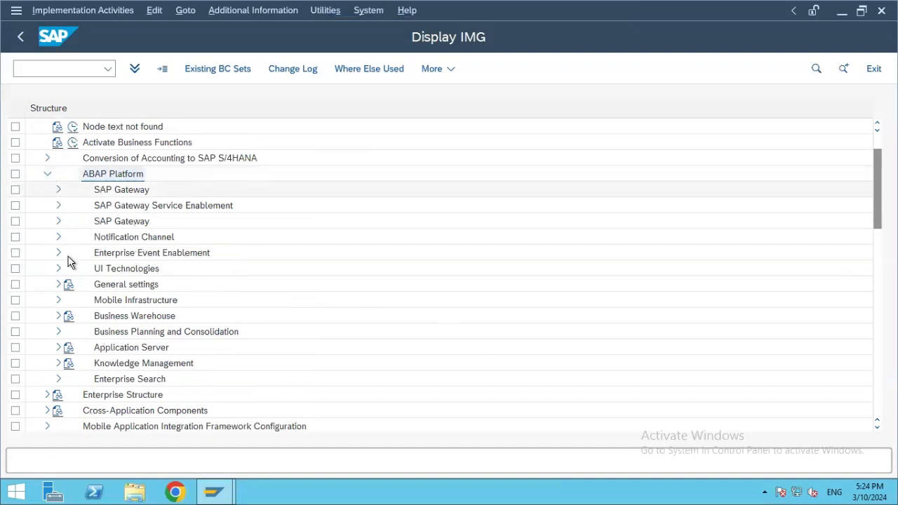
left_click(59, 286)
left_click(60, 290)
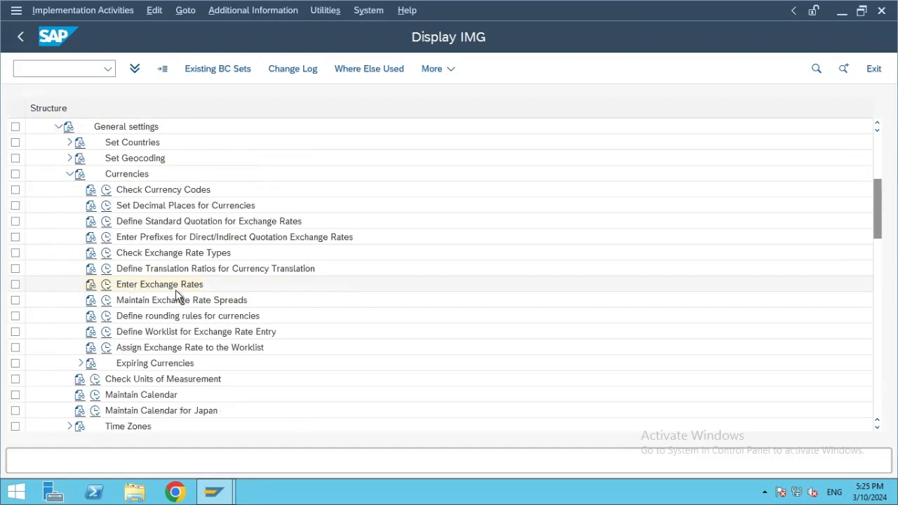
left_click(106, 287)
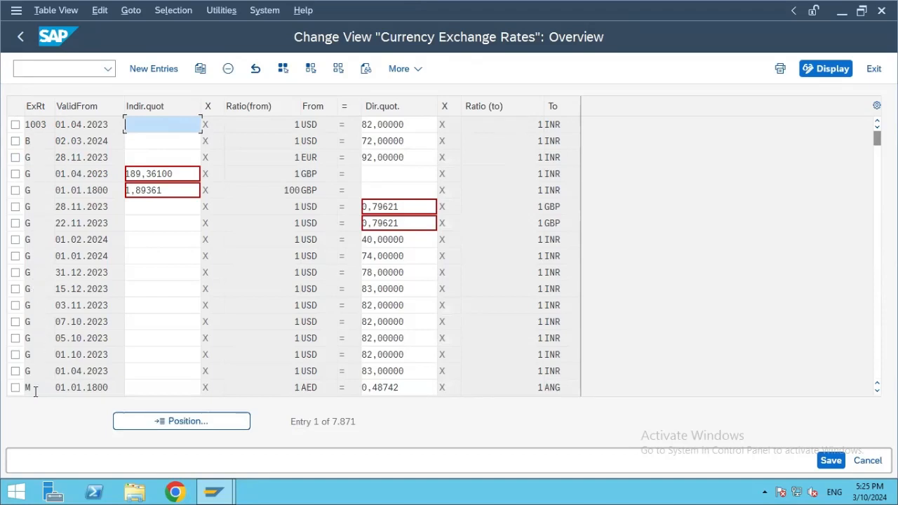
Start a new exchange rate entry with rate type M and valid-from date 10.03.2024
left_click(141, 70)
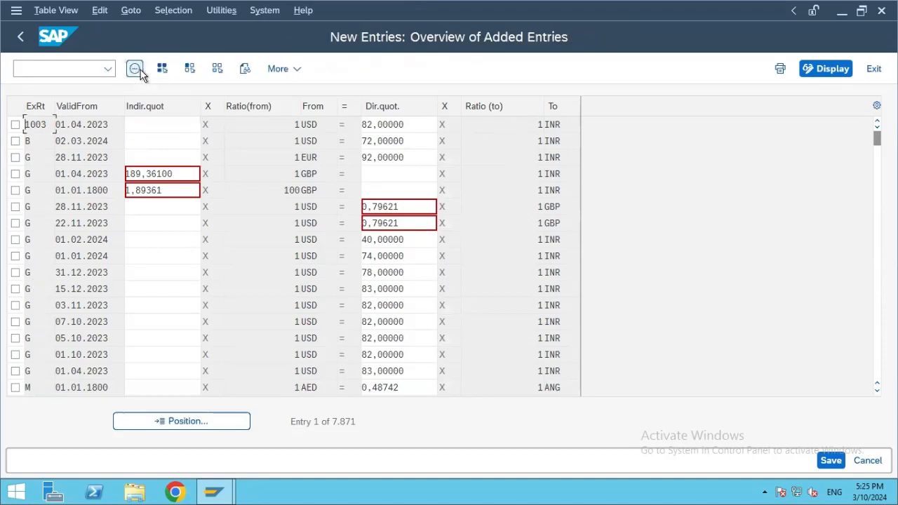
left_click(45, 124)
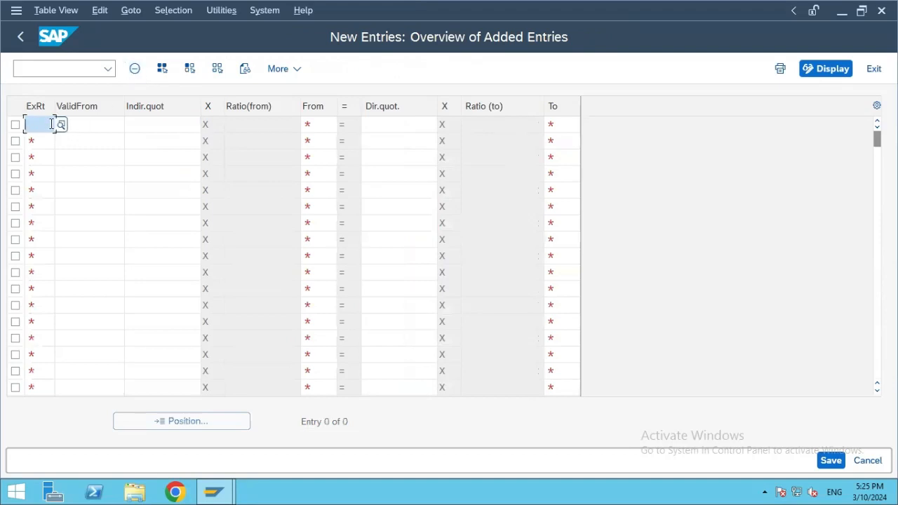
left_click(56, 125)
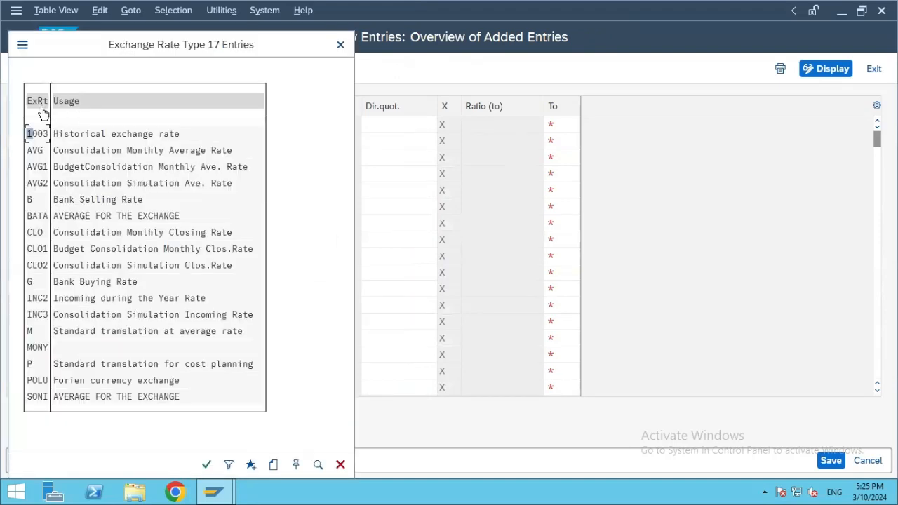
double_click(127, 336)
left_click(88, 127)
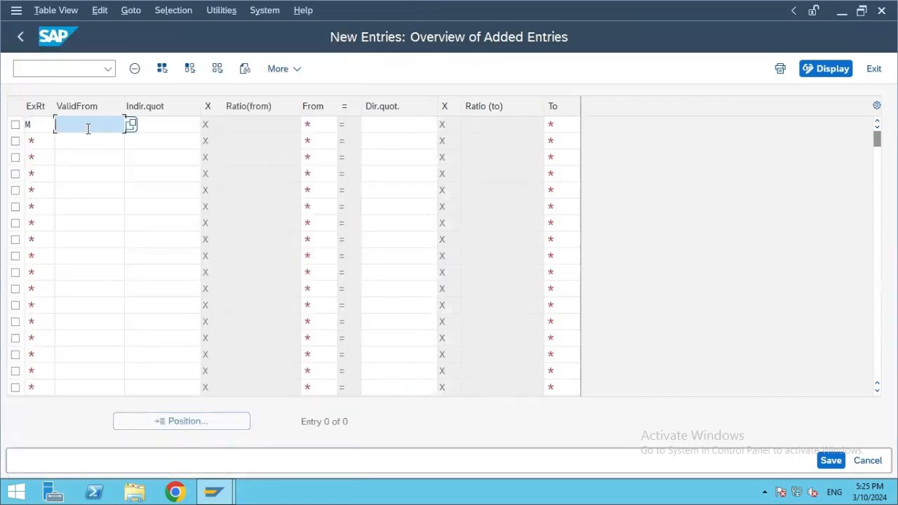
key("F4")
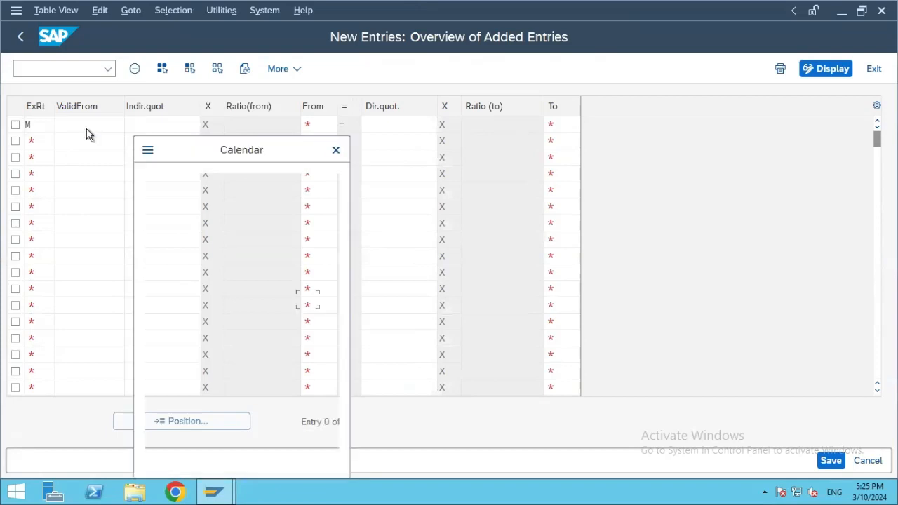
key("Return")
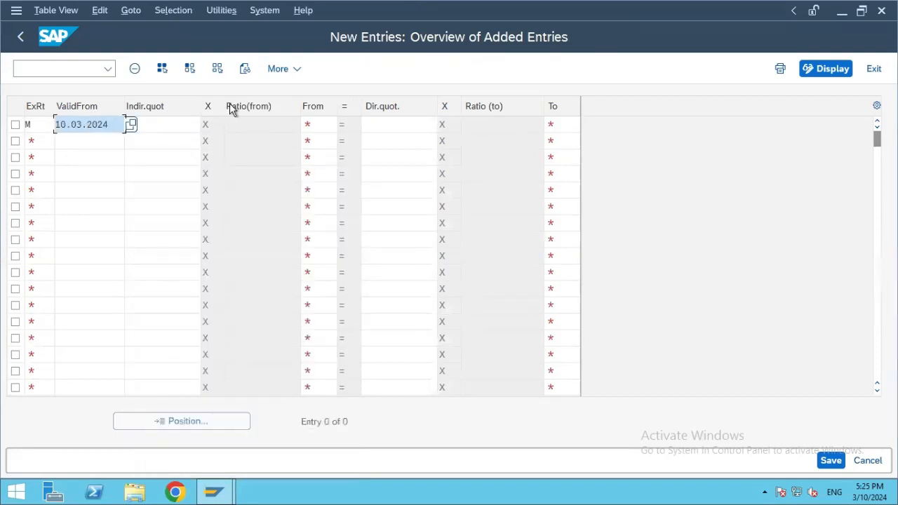
Find USD in the currency value list and set it as the new entry's from-currency
left_click(325, 124)
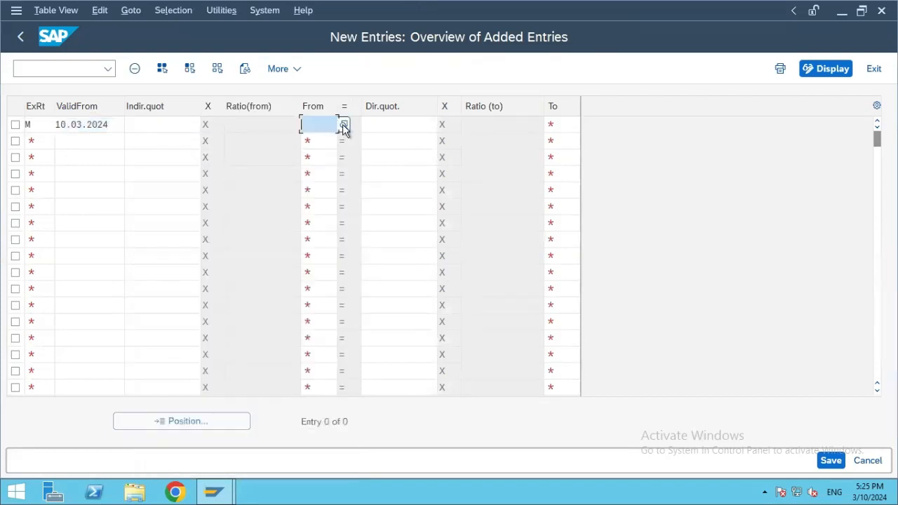
left_click(343, 124)
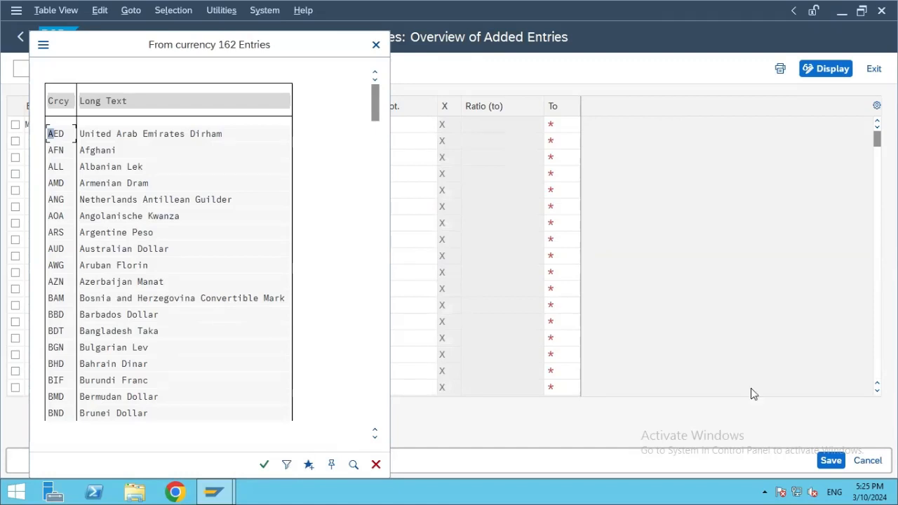
left_click(354, 465)
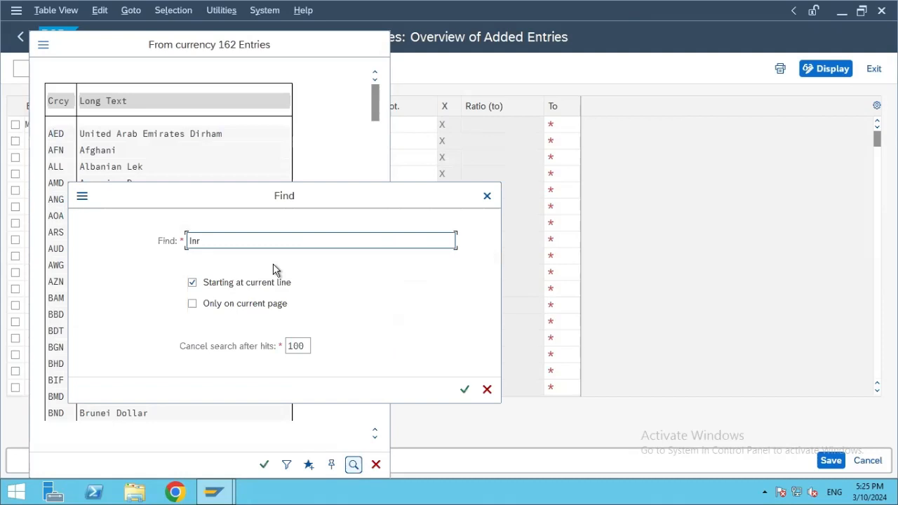
left_click(243, 243)
key("BackSpace")
key("BackSpace")
key("BackSpace")
type("USD")
key("Return")
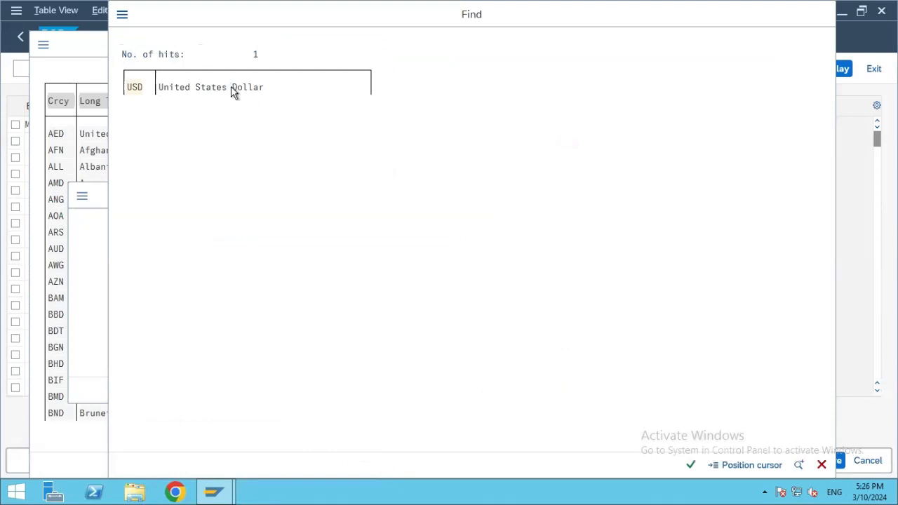
left_click(234, 93)
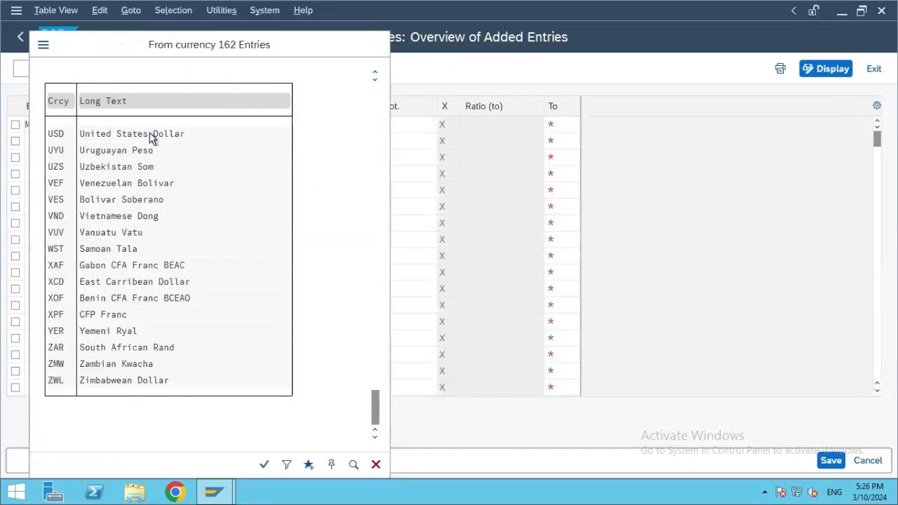
double_click(150, 138)
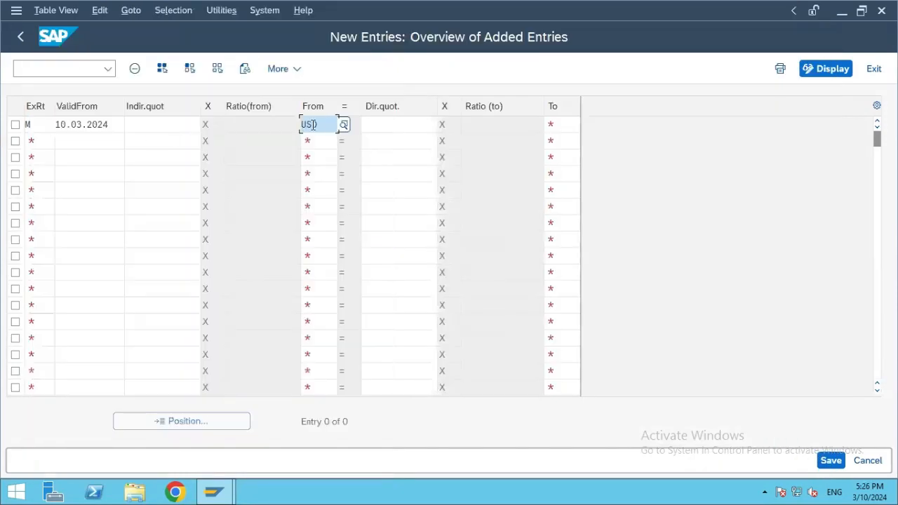
Set the direct quotation of the USD exchange rate entry to 83
left_click(377, 124)
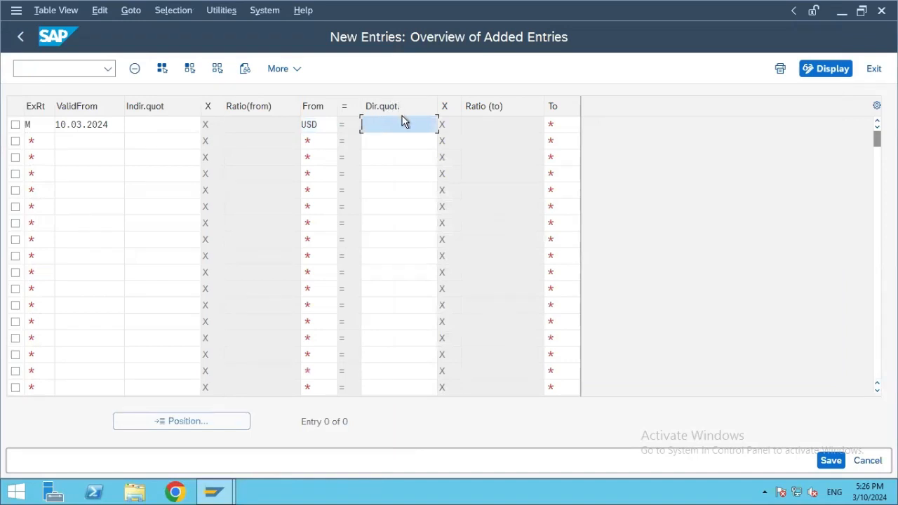
type("8")
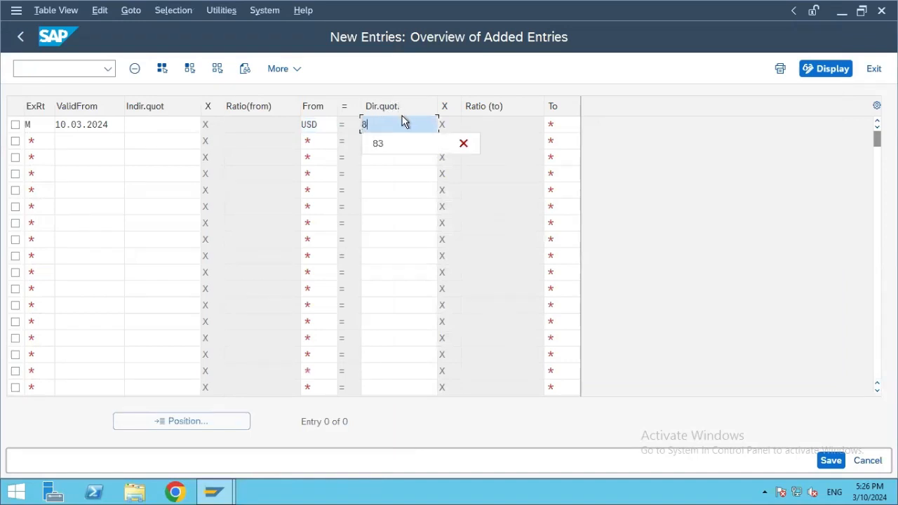
type("3")
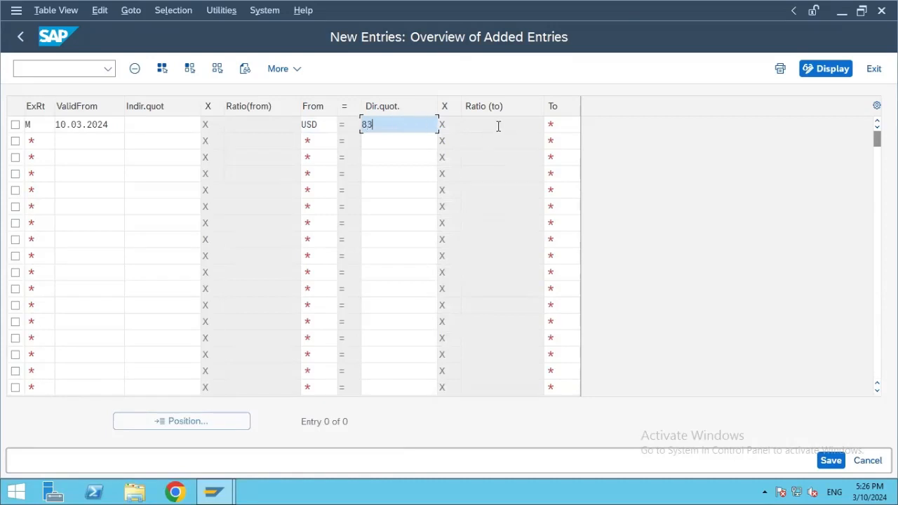
Find INR in the currency value list and set it as the new entry's to-currency
left_click(567, 124)
left_click(587, 124)
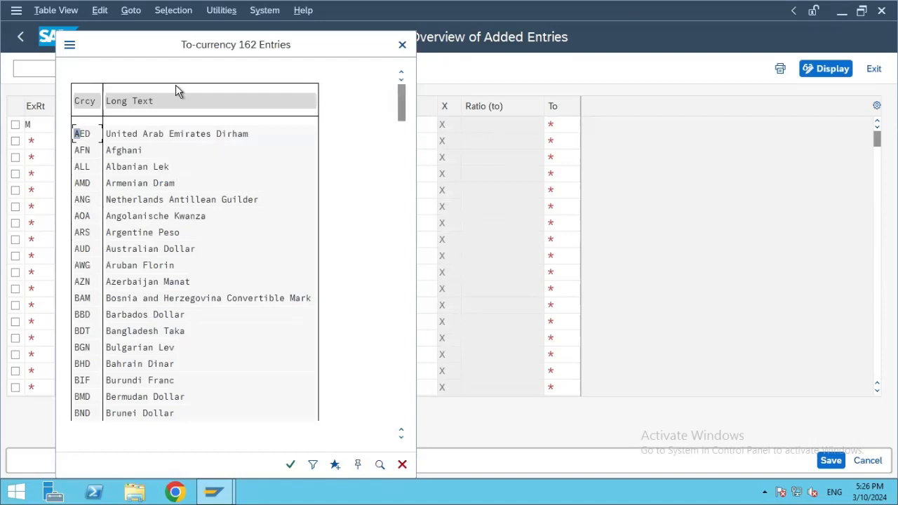
left_click(379, 464)
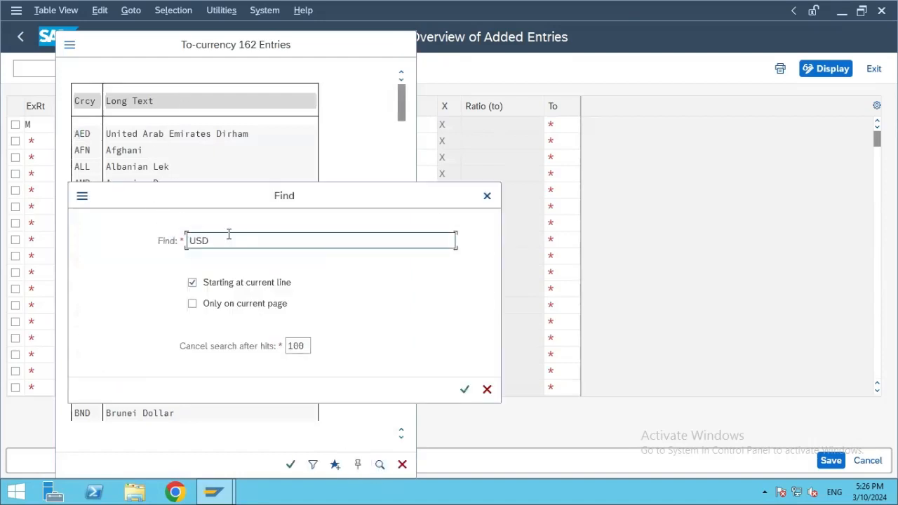
key("BackSpace")
key("BackSpace")
key("BackSpace")
type("INR")
left_click(465, 389)
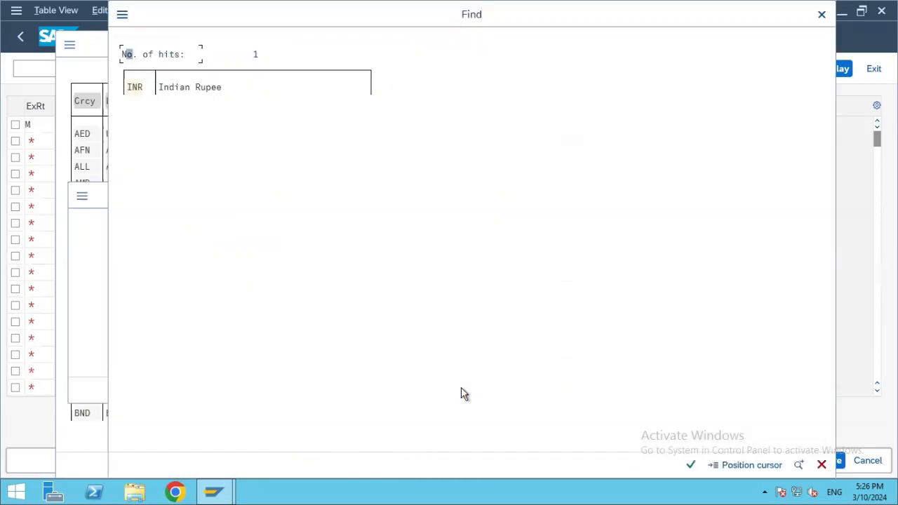
double_click(190, 86)
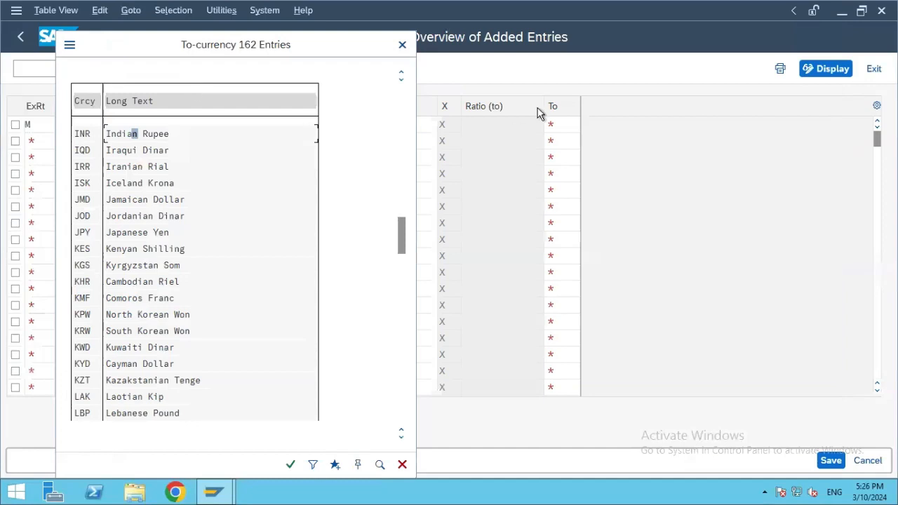
double_click(148, 133)
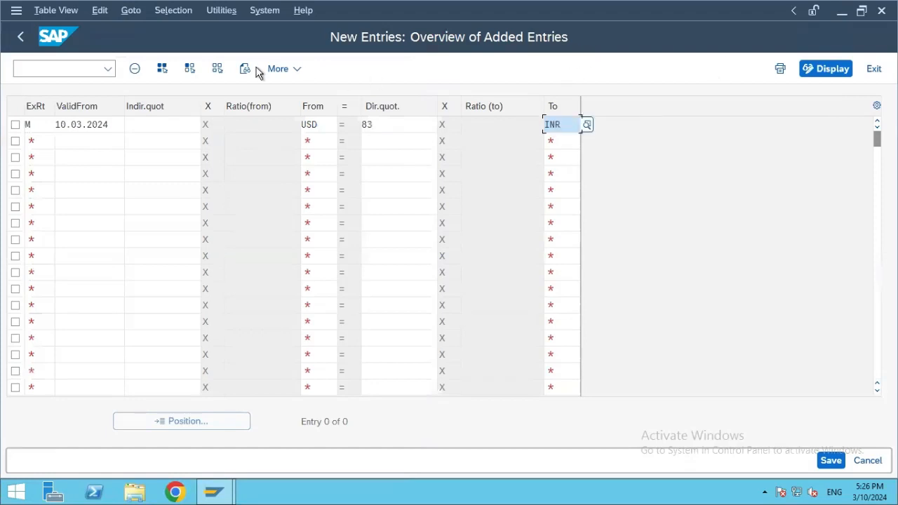
Try to save the USD to INR rate entry valid from 10.03.2024 and discard the entry
left_click(829, 461)
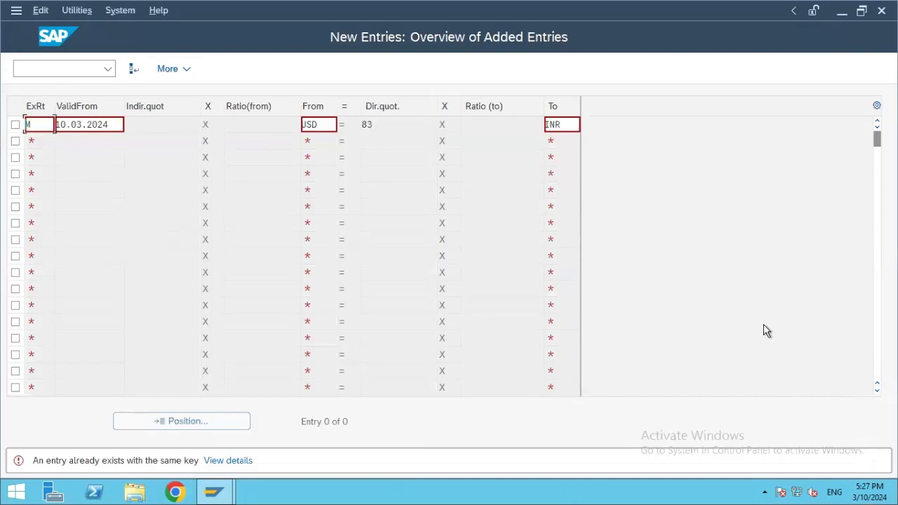
left_click(184, 69)
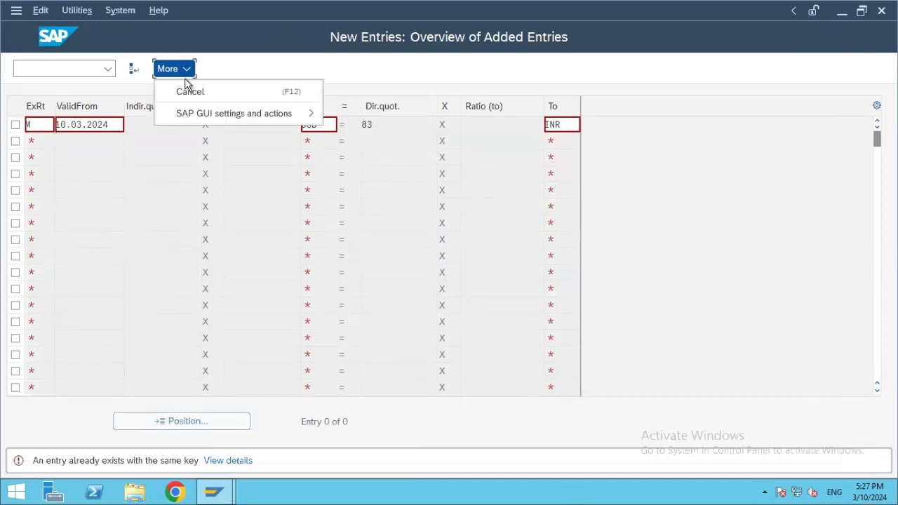
left_click(187, 87)
left_click(257, 329)
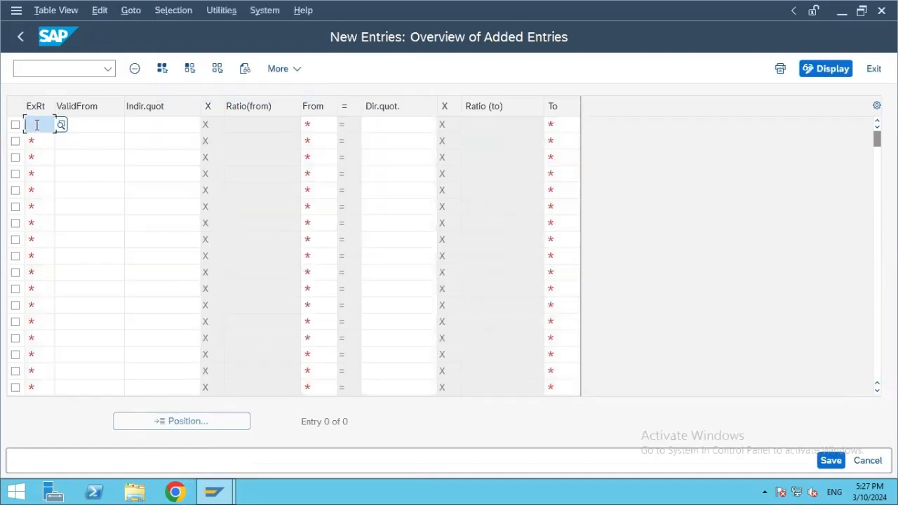
Start a new exchange rate entry with rate type M and valid-from date 09.03.2024
type("M")
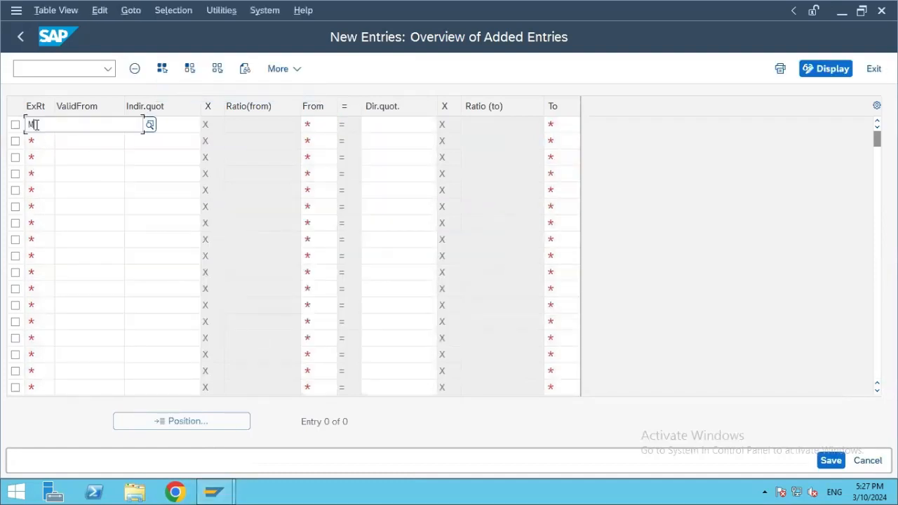
left_click(772, 254)
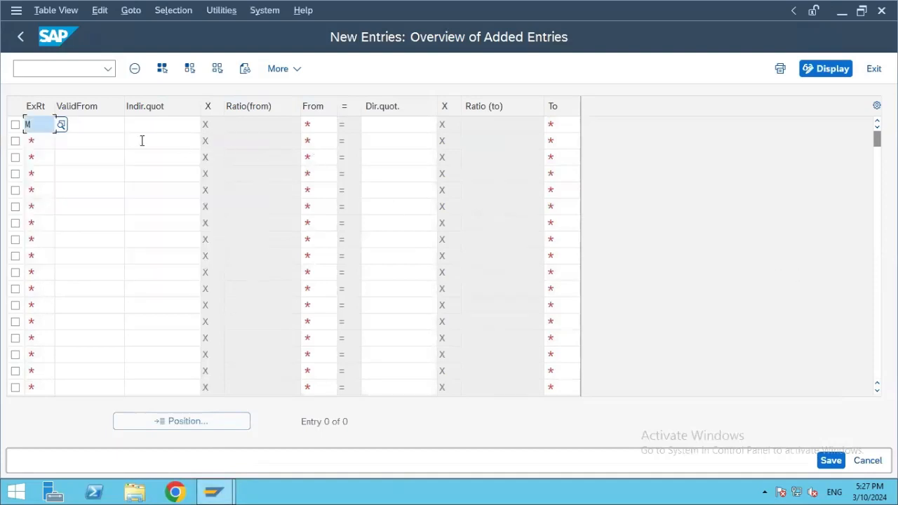
left_click(91, 125)
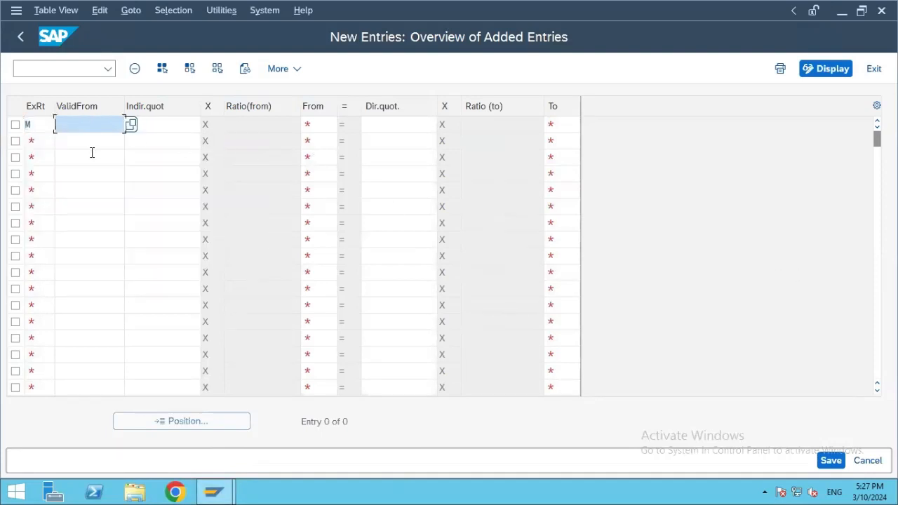
type("09.03.2024")
Set the new entry's from-currency to USD and its direct quotation to 82
left_click(317, 124)
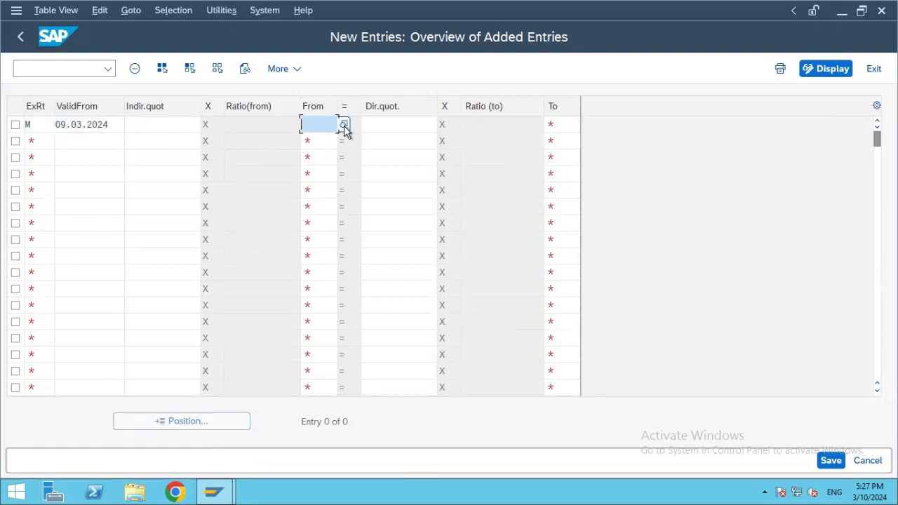
type("USD")
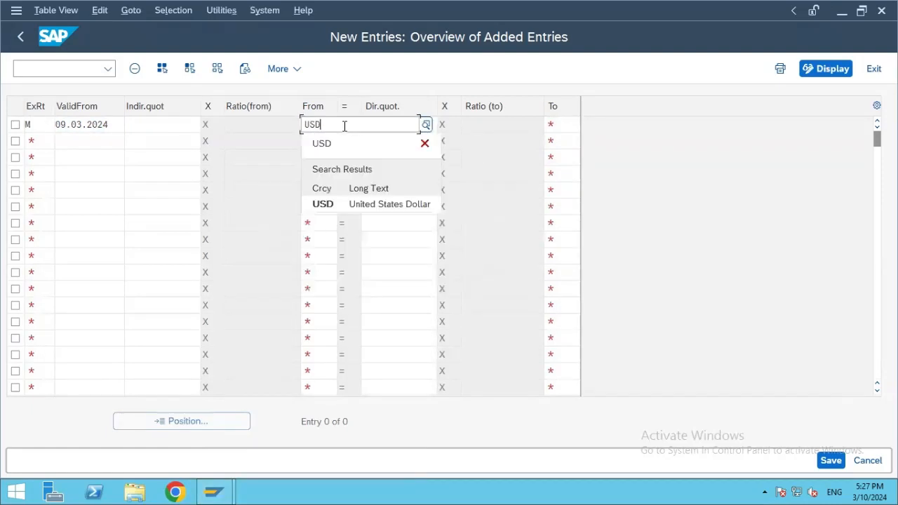
key("Tab")
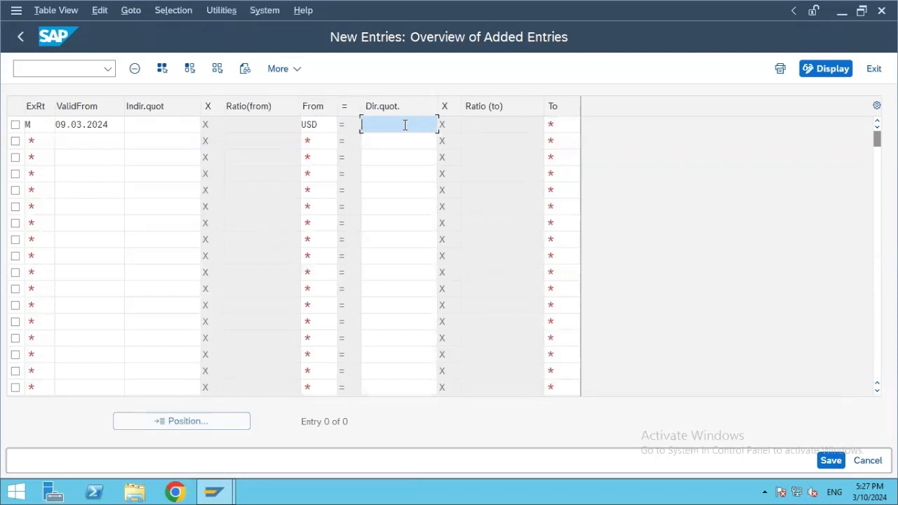
type("8")
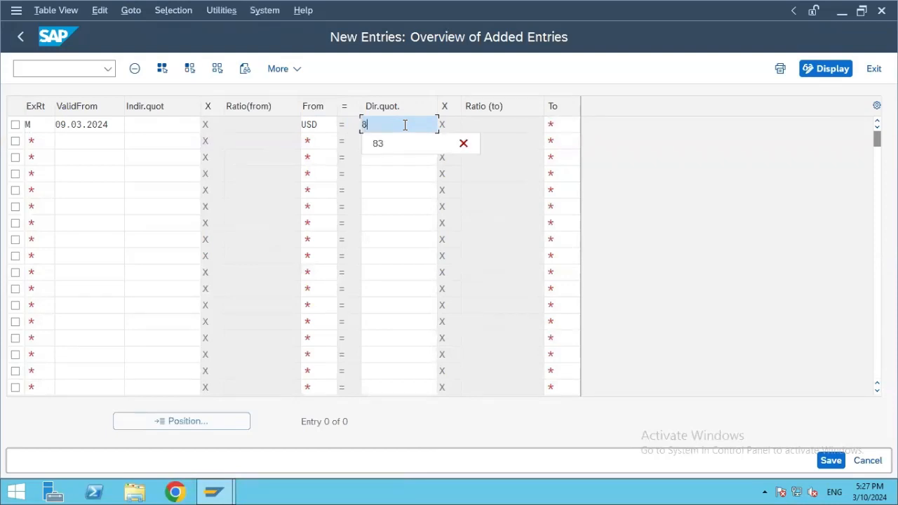
type("2")
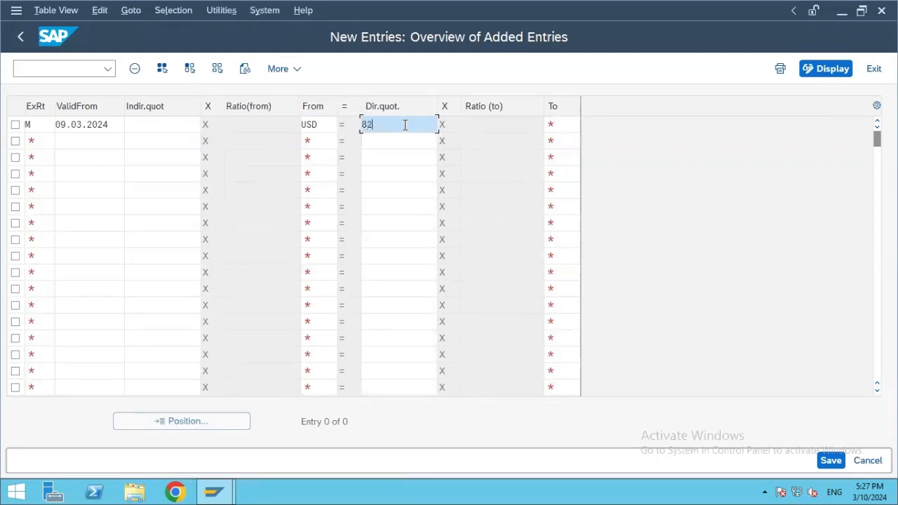
Set the new entry's to-currency to INR and save the exchange rate
left_click(561, 123)
type("INR")
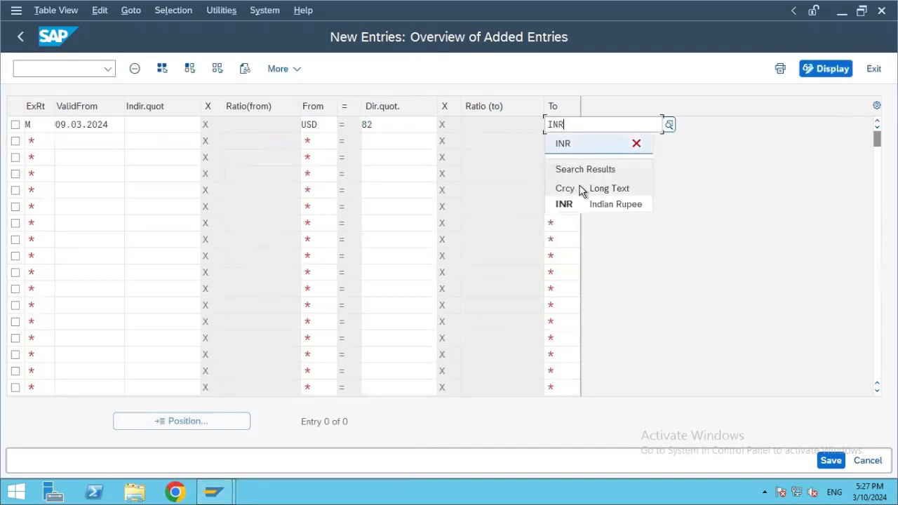
left_click(617, 205)
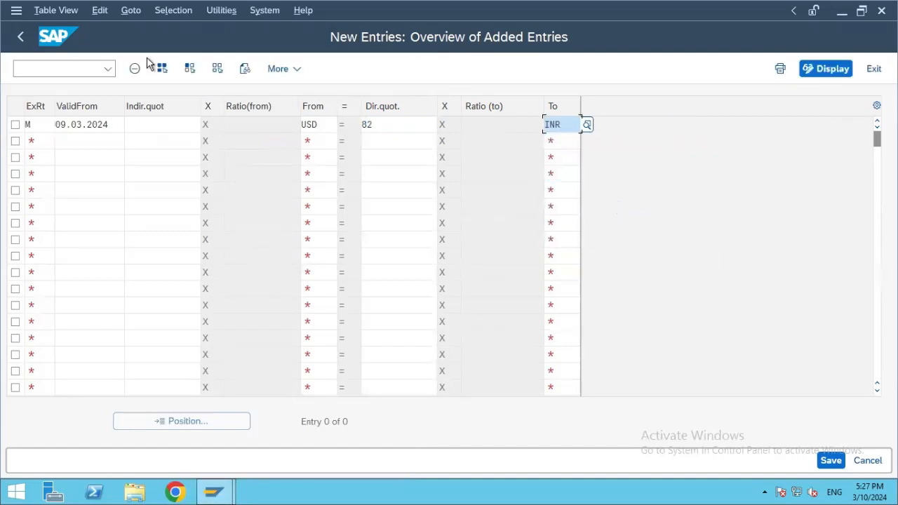
left_click(831, 461)
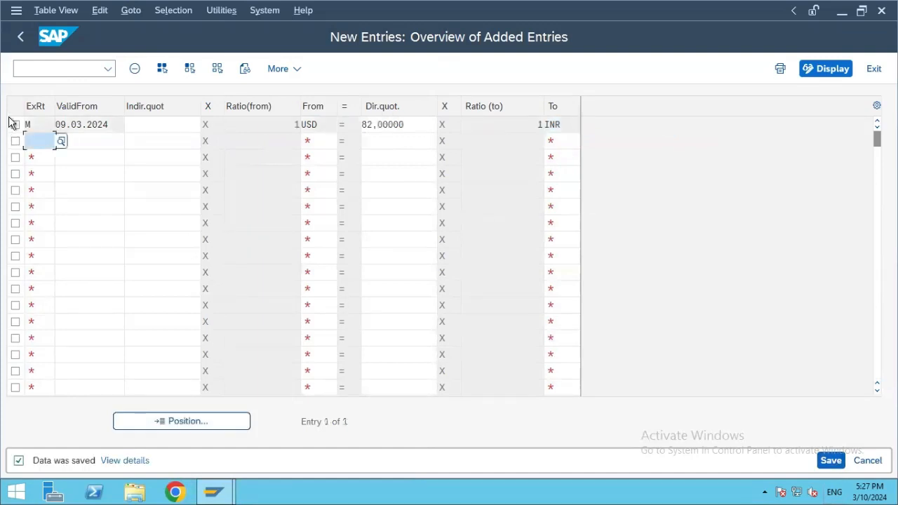
View the available exchange rate types for the saved USD to INR entry and save the table again
left_click(52, 124)
left_click(61, 125)
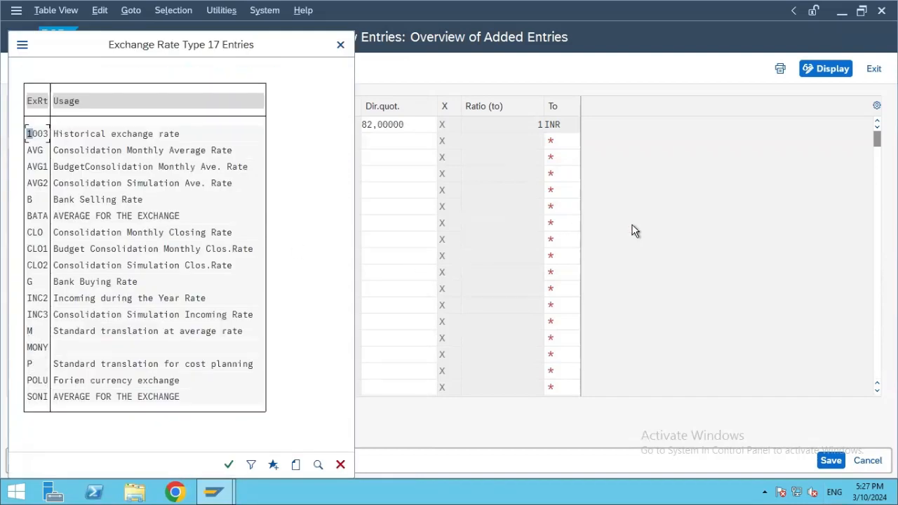
left_click(340, 44)
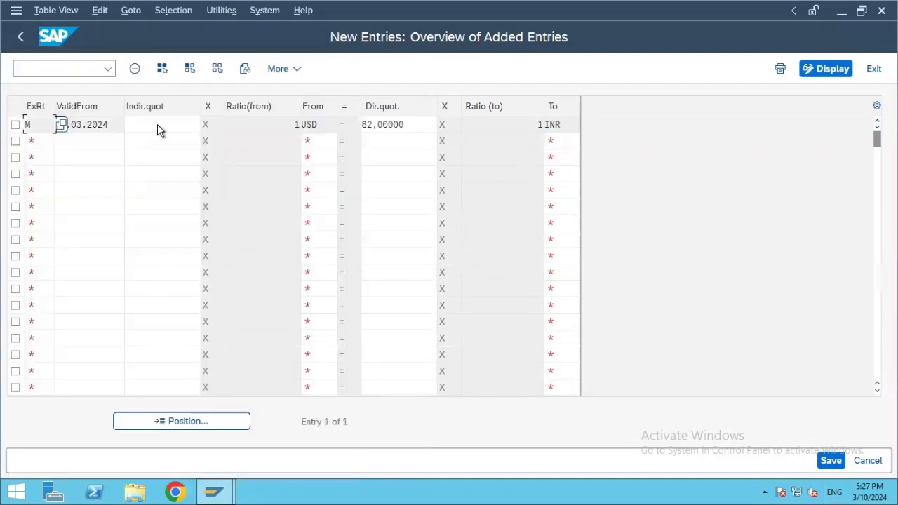
left_click(102, 124)
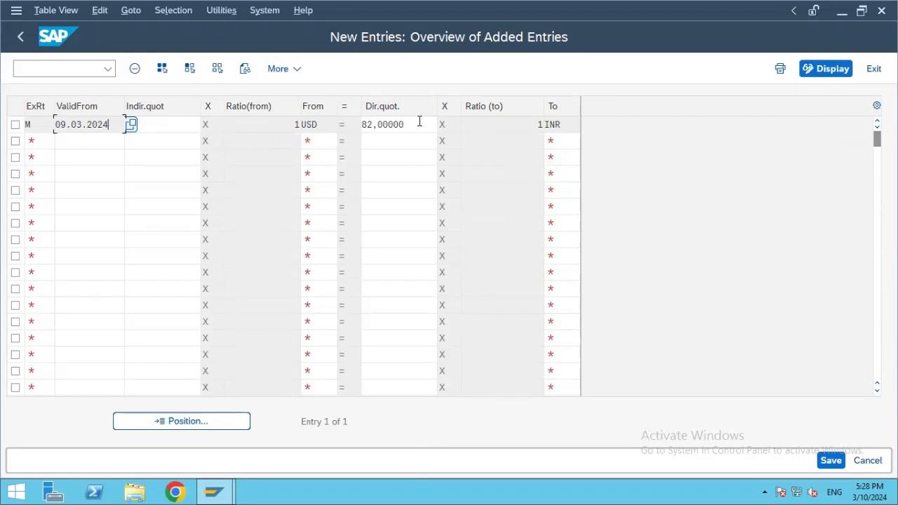
left_click(831, 461)
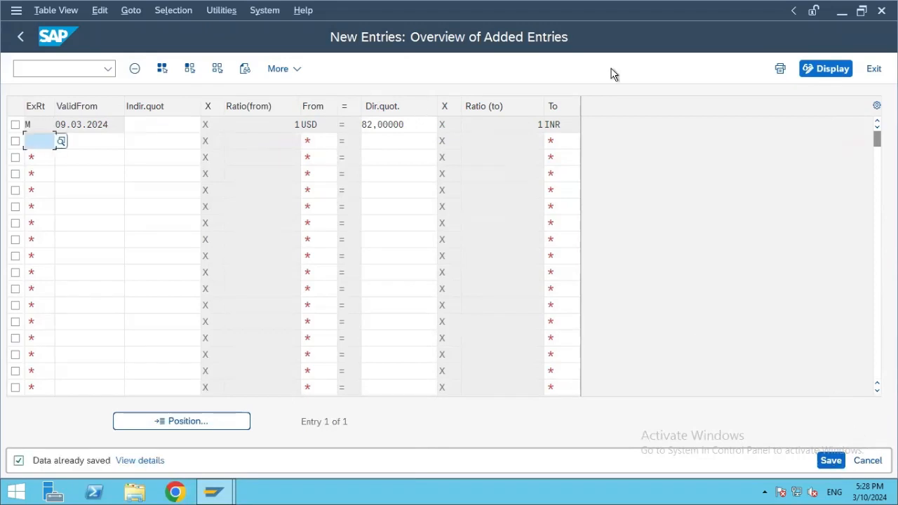